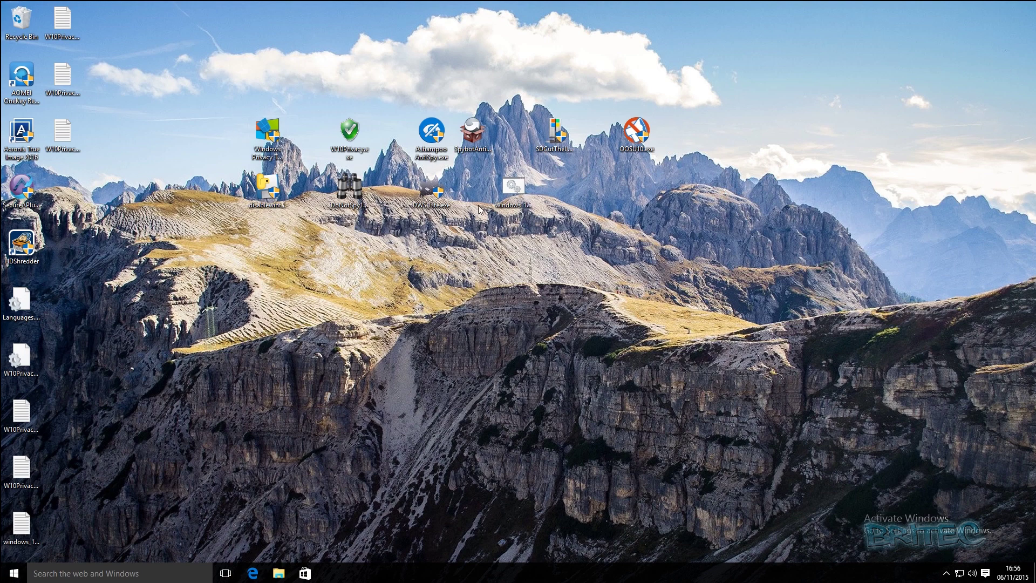
Launch Windows Privacy Tweaker from the desktop with administrator rights and allow it to make changes.
left_click(352, 189)
mouse_move(352, 197)
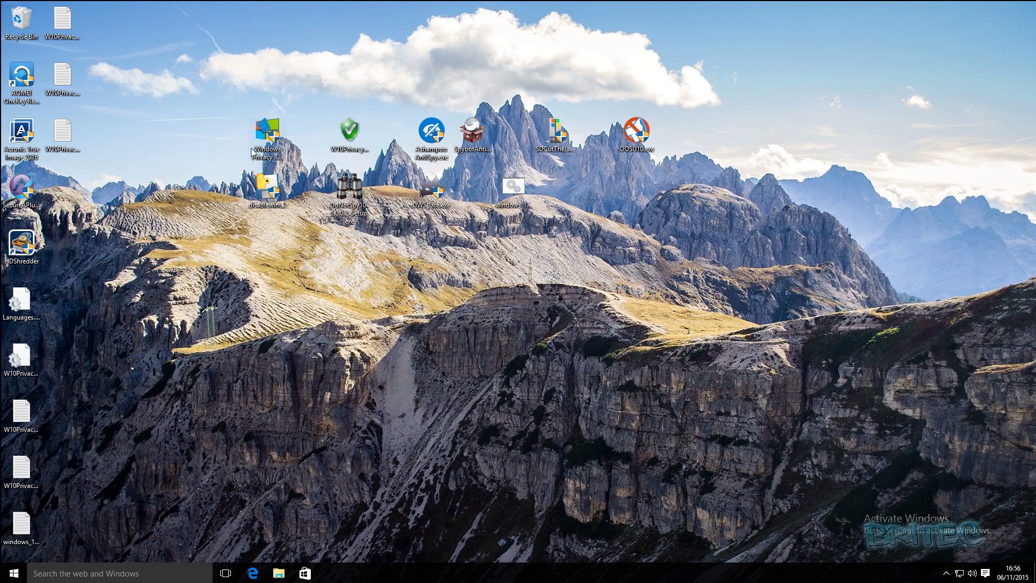
mouse_move(272, 130)
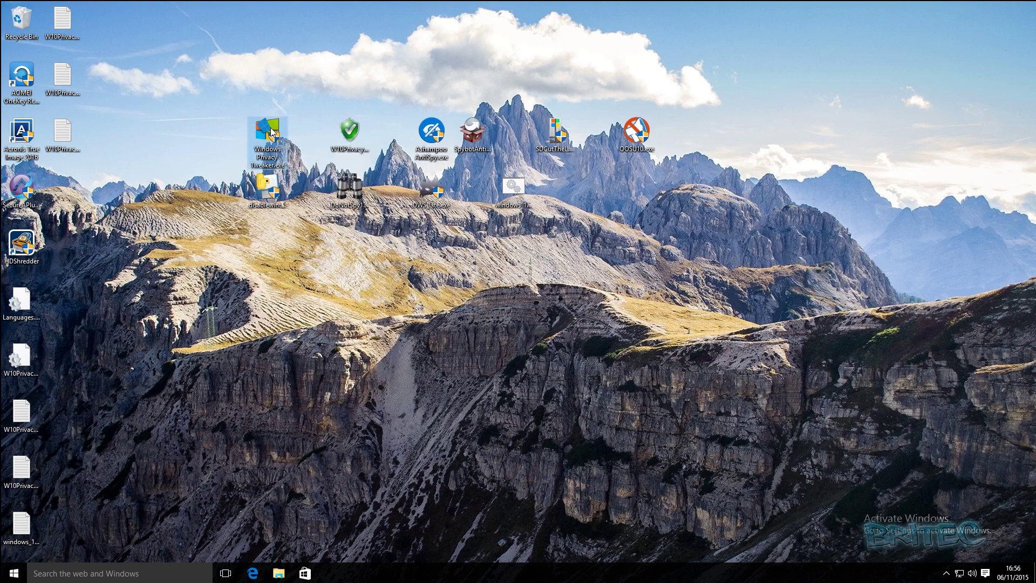
right_click(272, 132)
left_click(299, 150)
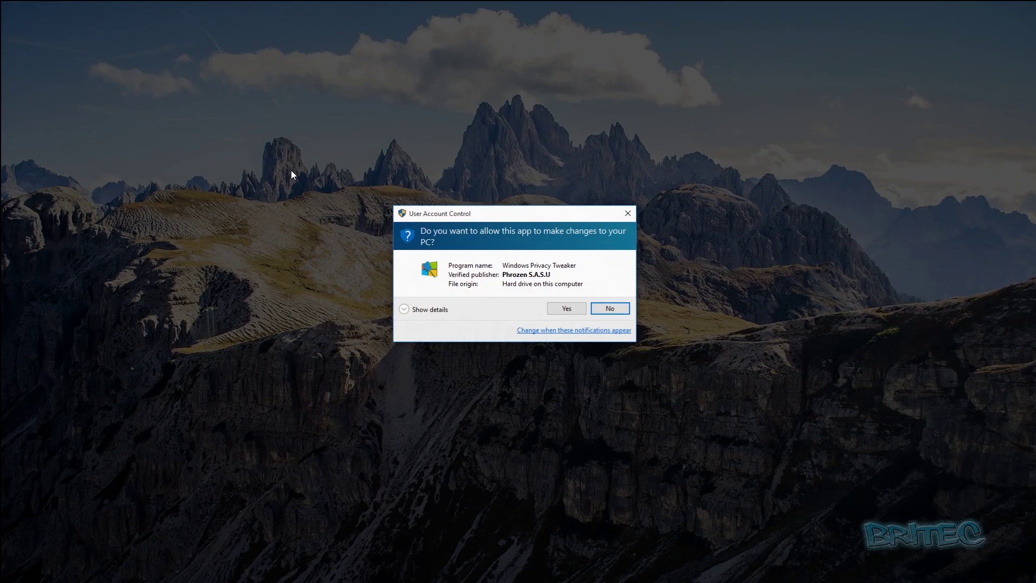
left_click(561, 311)
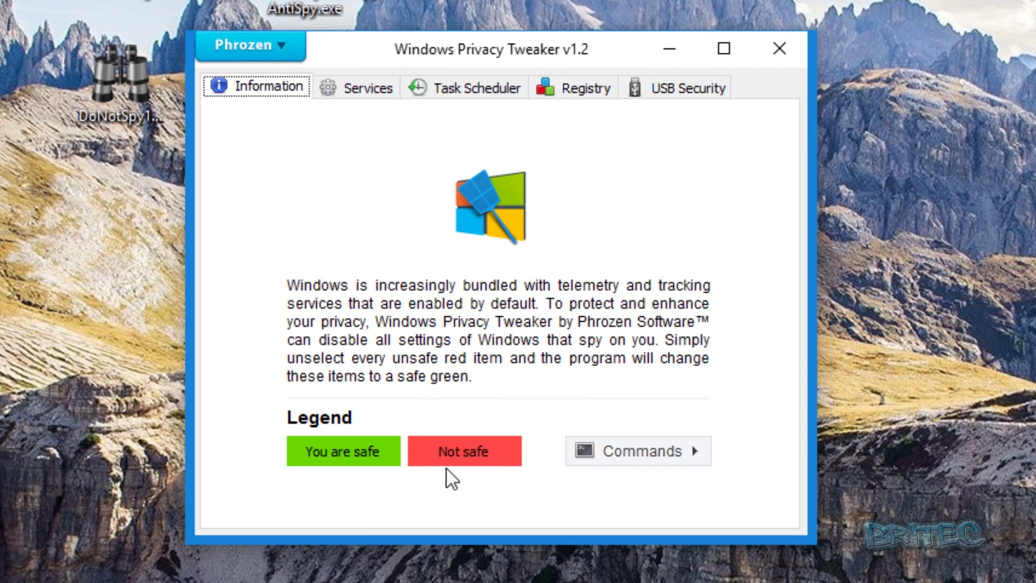
Review the command-line options available for Privacy Tweaker and USB Status Changer, and close the list.
left_click(694, 456)
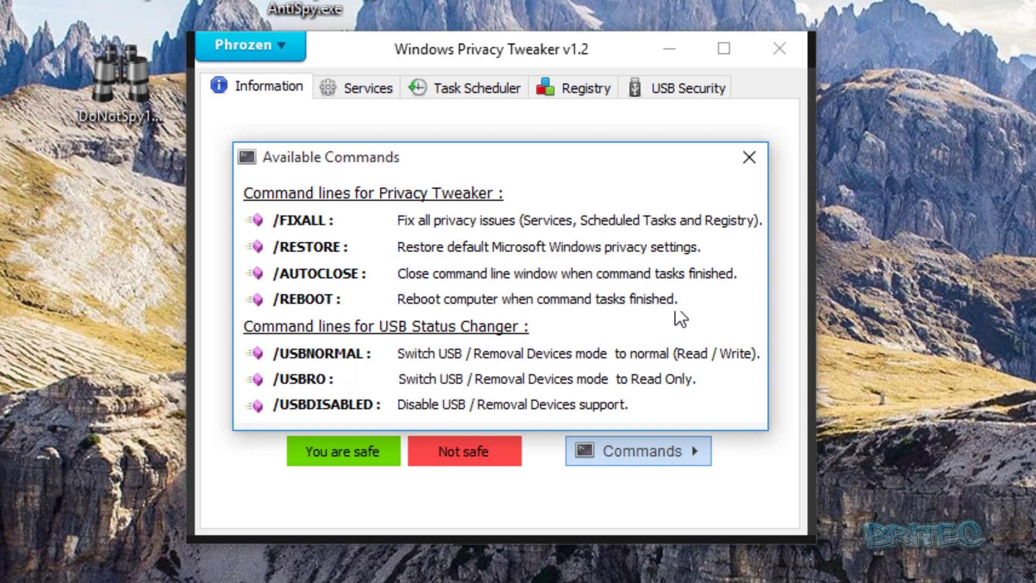
left_click(750, 158)
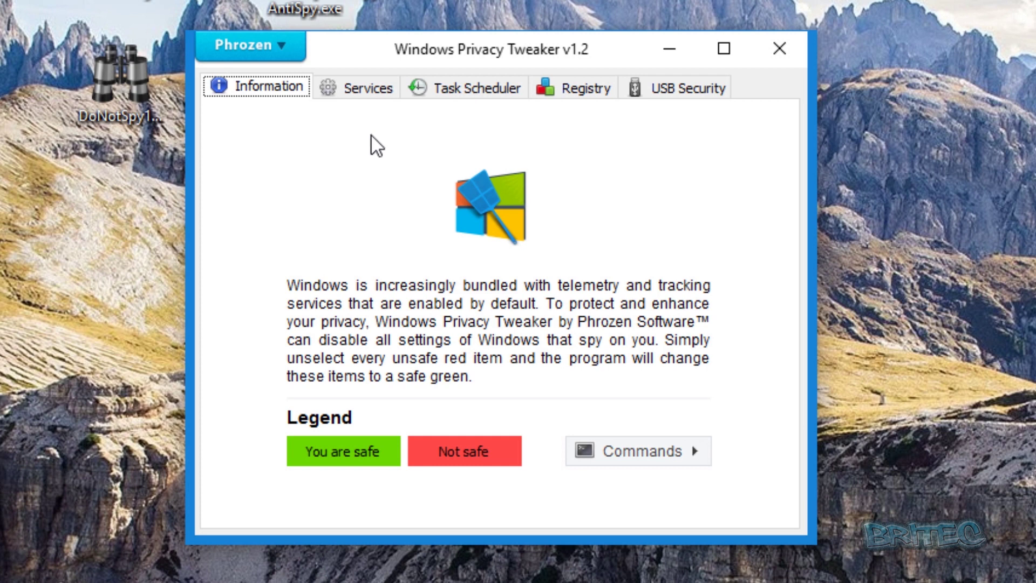
Widen the window to show the service descriptions and disable the Sensor Service.
left_click(363, 91)
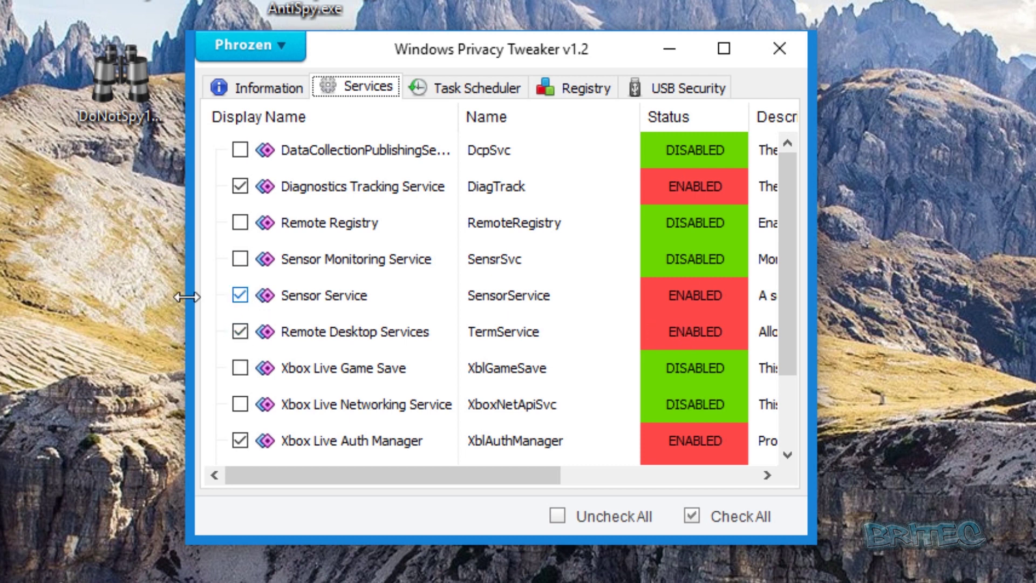
left_click_drag(188, 300, 0, 300)
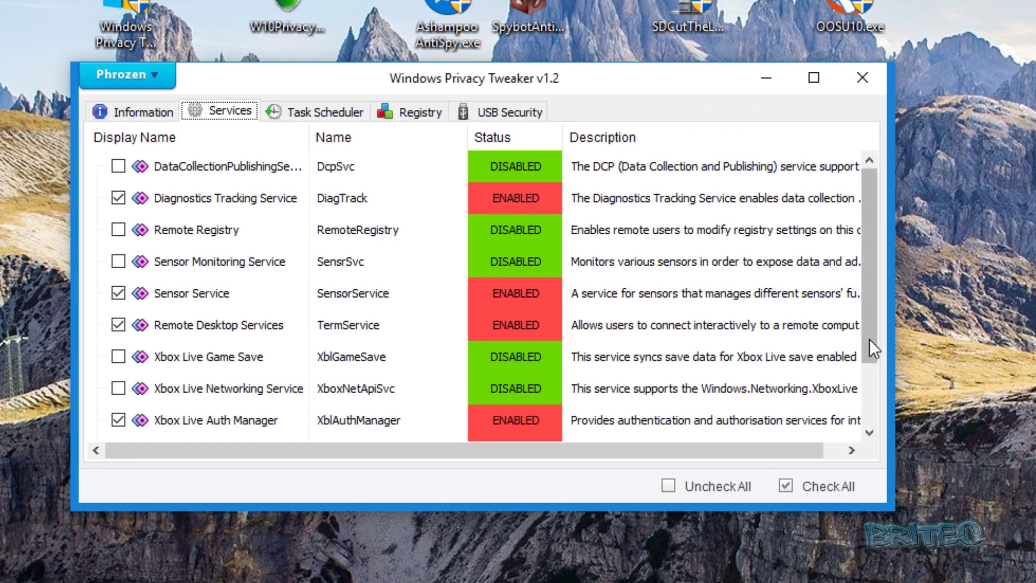
left_click_drag(891, 350, 992, 349)
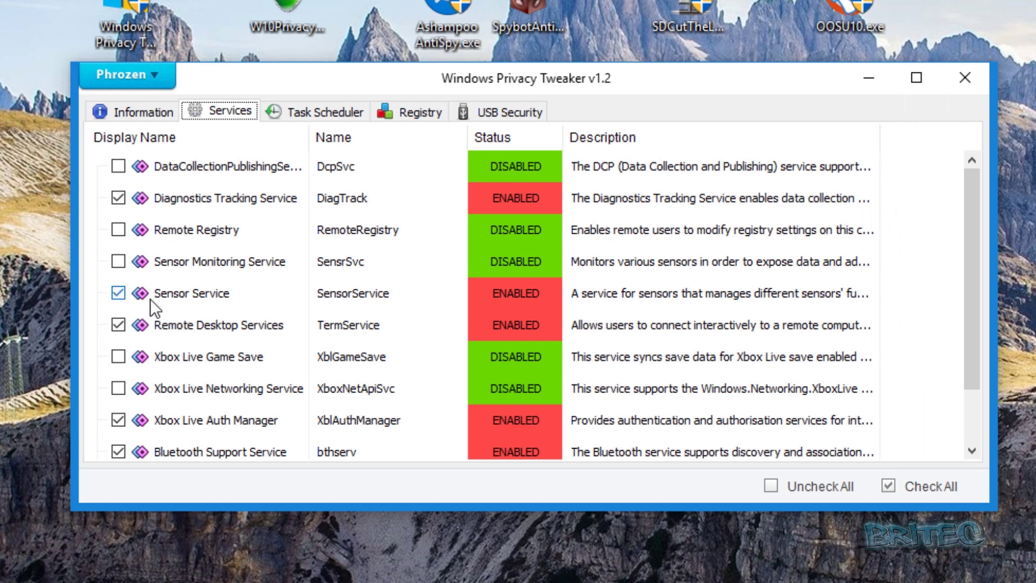
left_click(329, 297)
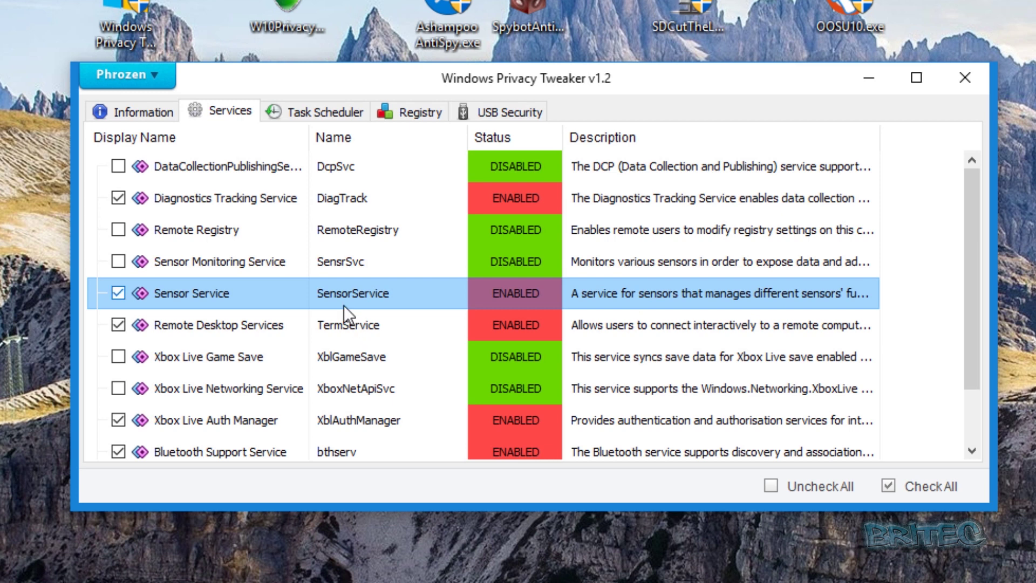
left_click(118, 293)
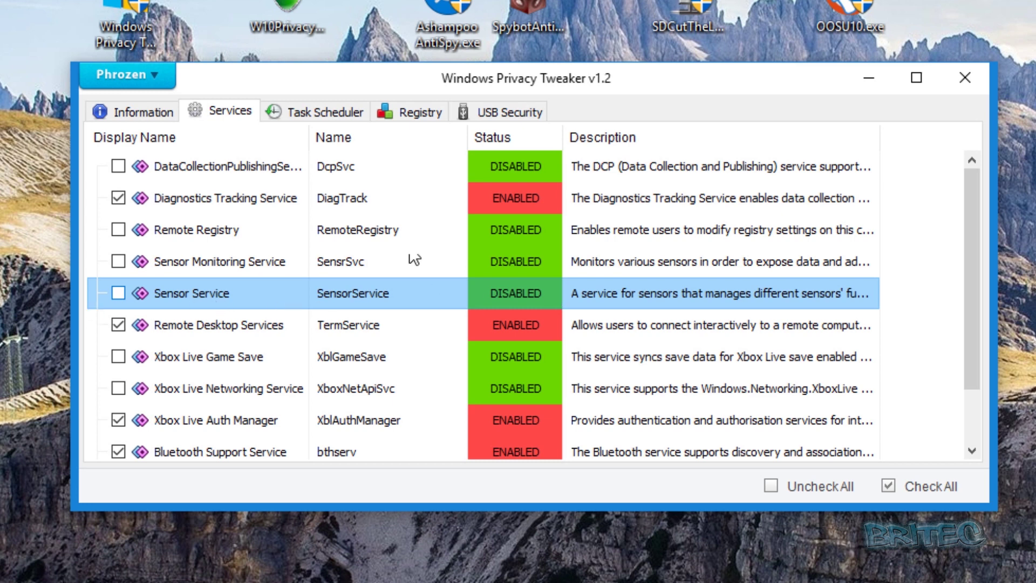
Review the Task Scheduler, Registry and USB Security settings.
left_click(294, 112)
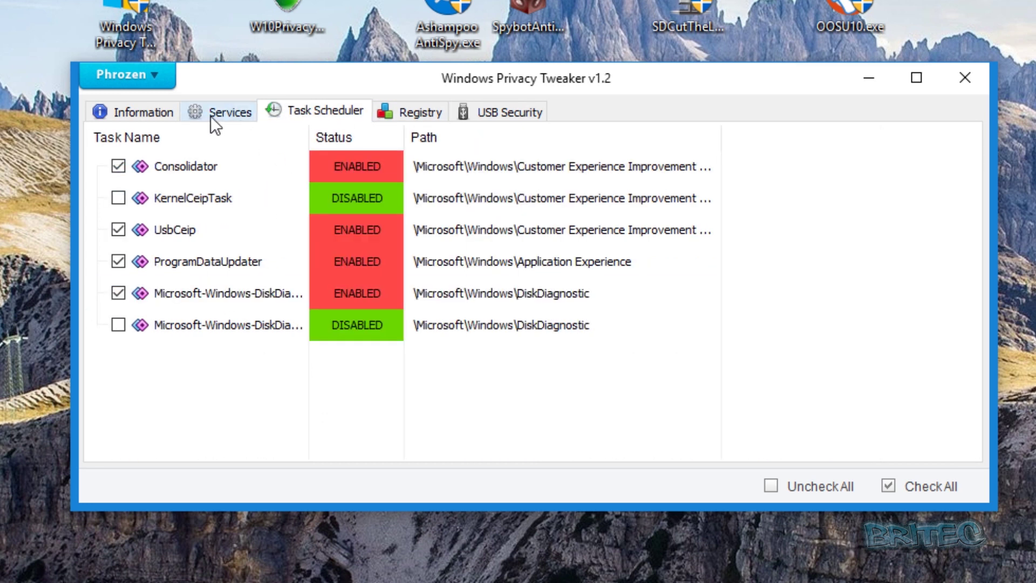
left_click(412, 107)
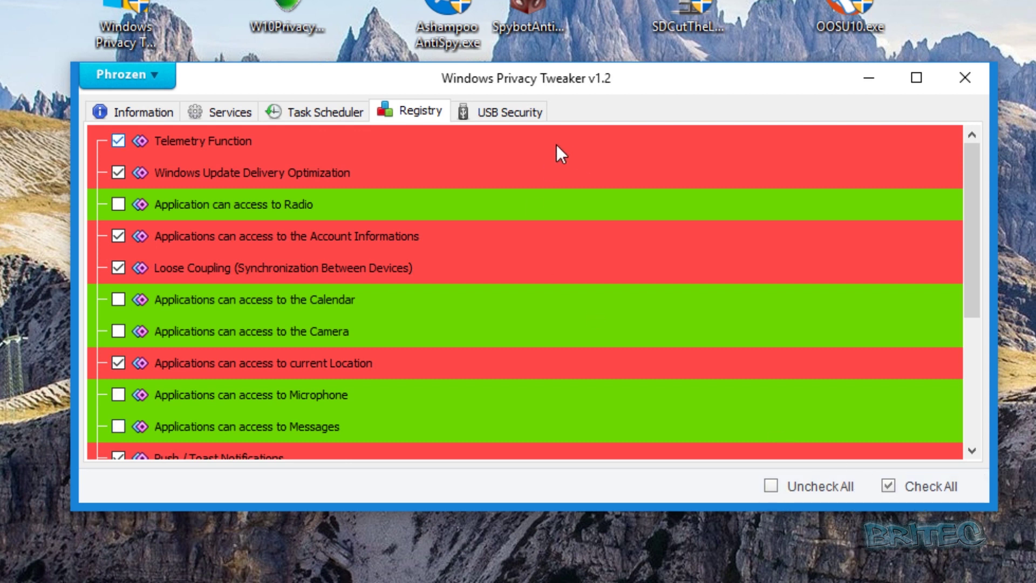
left_click(493, 120)
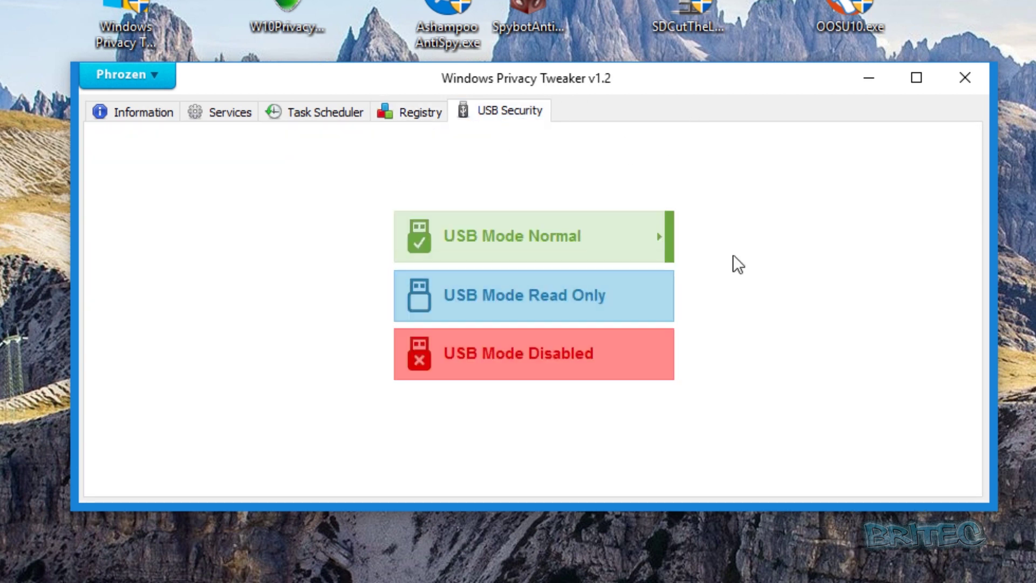
Close Windows Privacy Tweaker and postpone the computer restart.
left_click(965, 78)
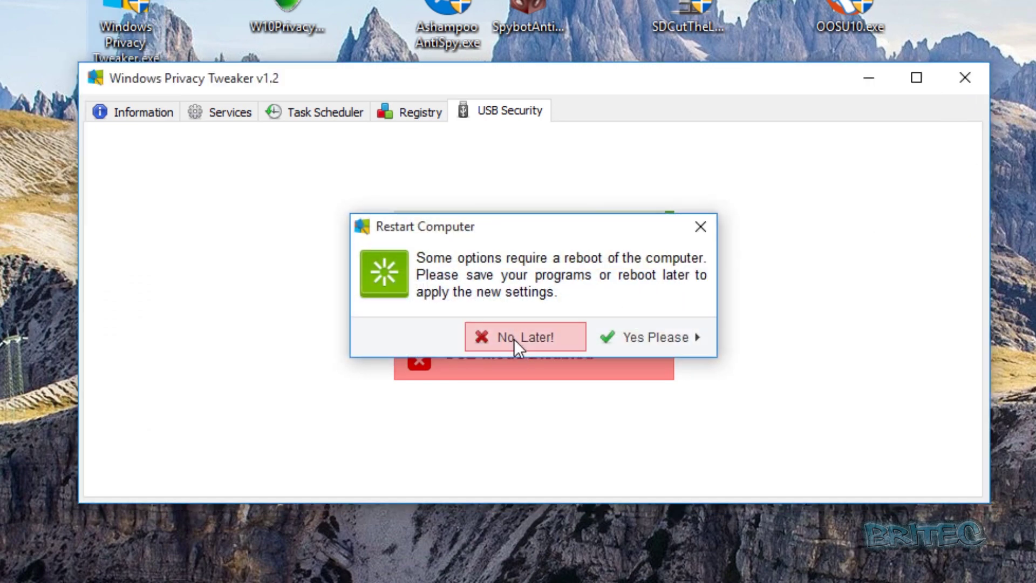
left_click(514, 339)
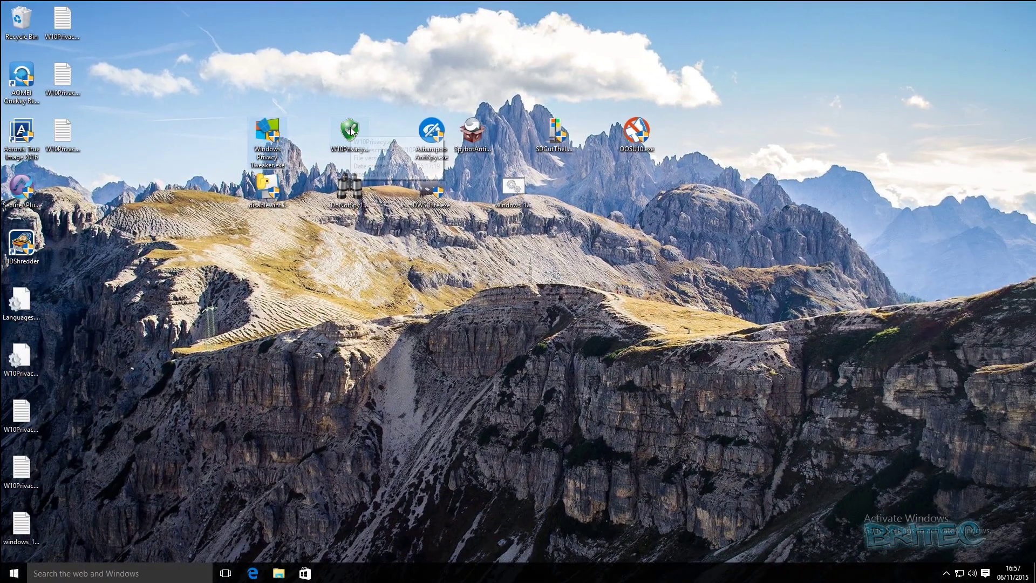
Launch W10Privacy from the desktop with administrator rights and skip creating a system restore point.
right_click(352, 131)
left_click(363, 144)
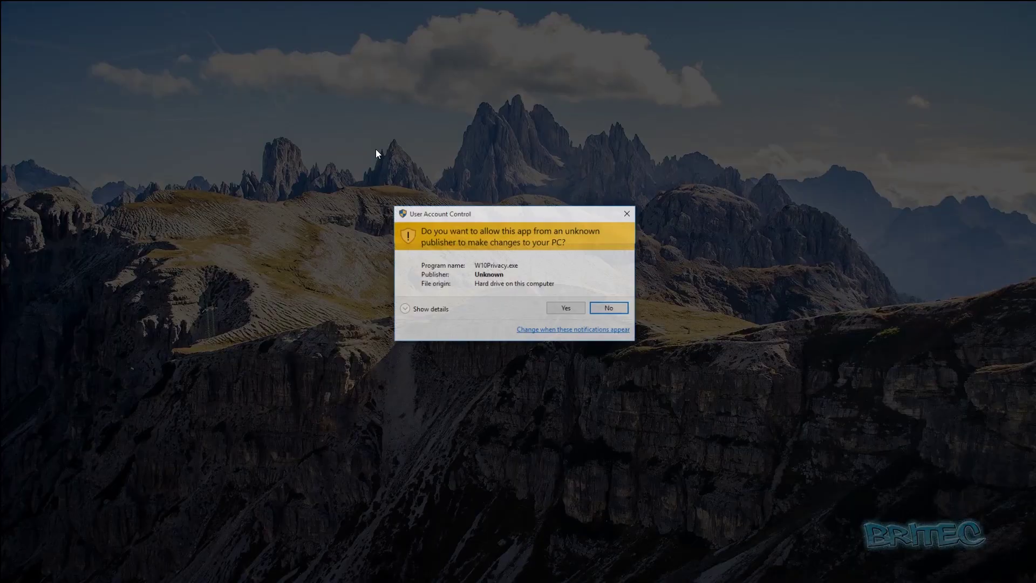
left_click(561, 309)
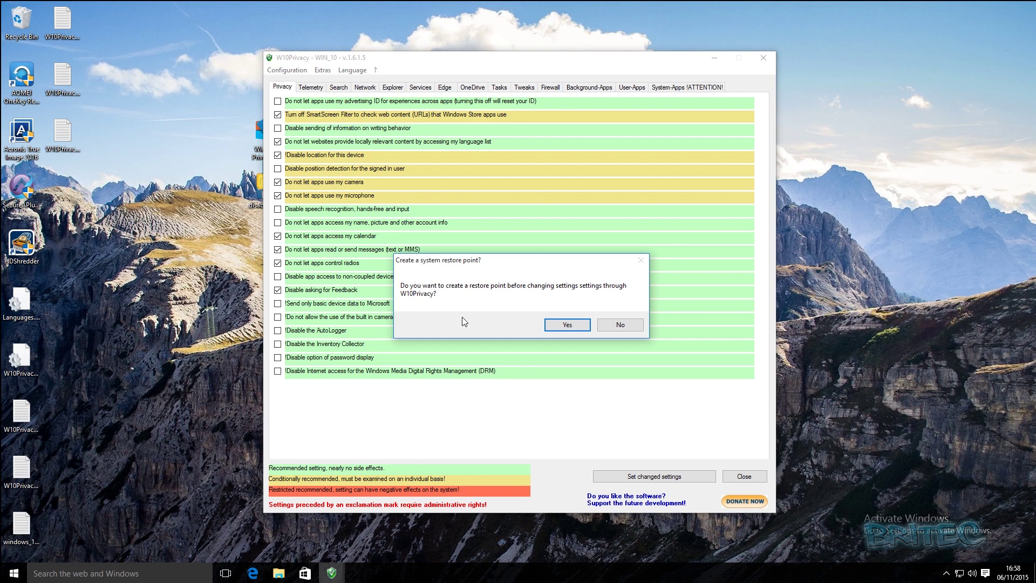
left_click(619, 329)
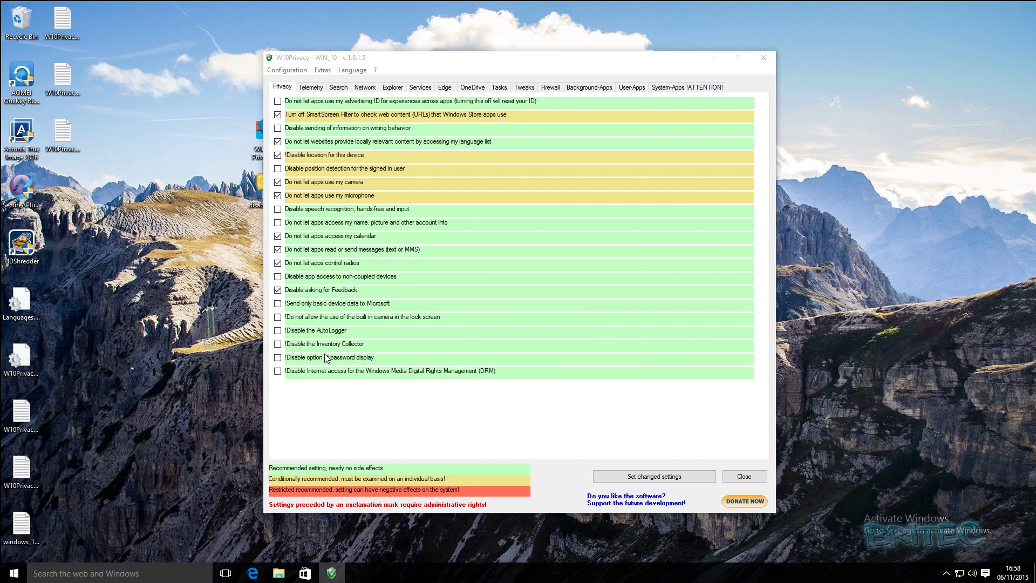
Read the explanations of the Privacy settings and review the Telemetry, Search, Network, Explorer and Services categories.
mouse_move(335, 108)
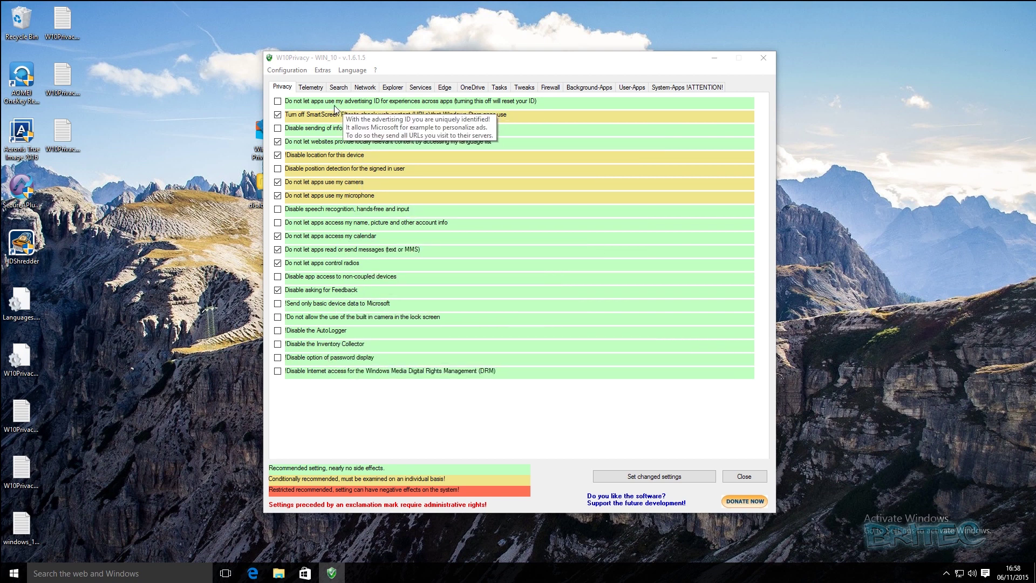
mouse_move(333, 135)
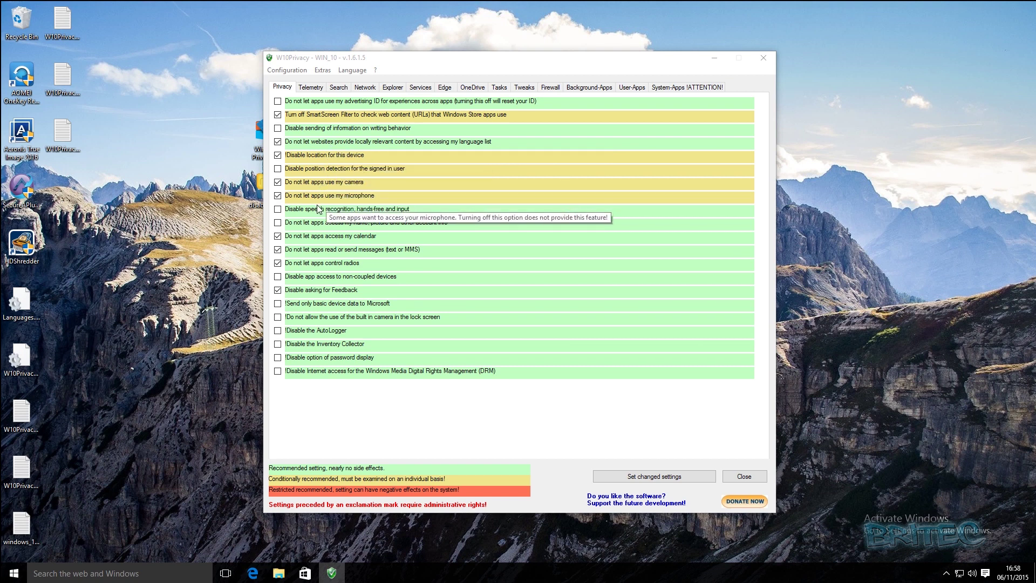
mouse_move(321, 223)
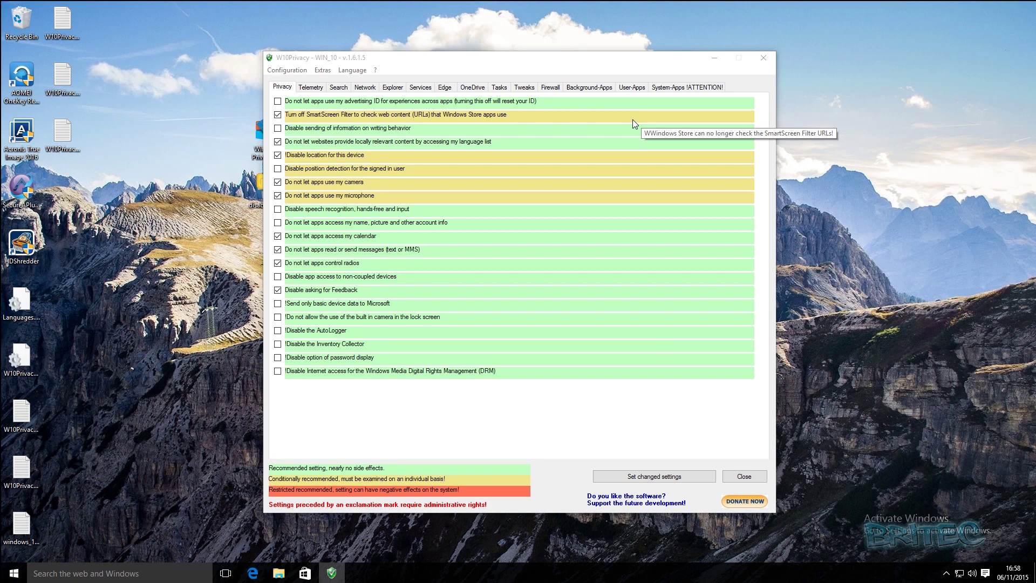
left_click(311, 88)
left_click(337, 89)
left_click(375, 91)
left_click(392, 90)
left_click(424, 91)
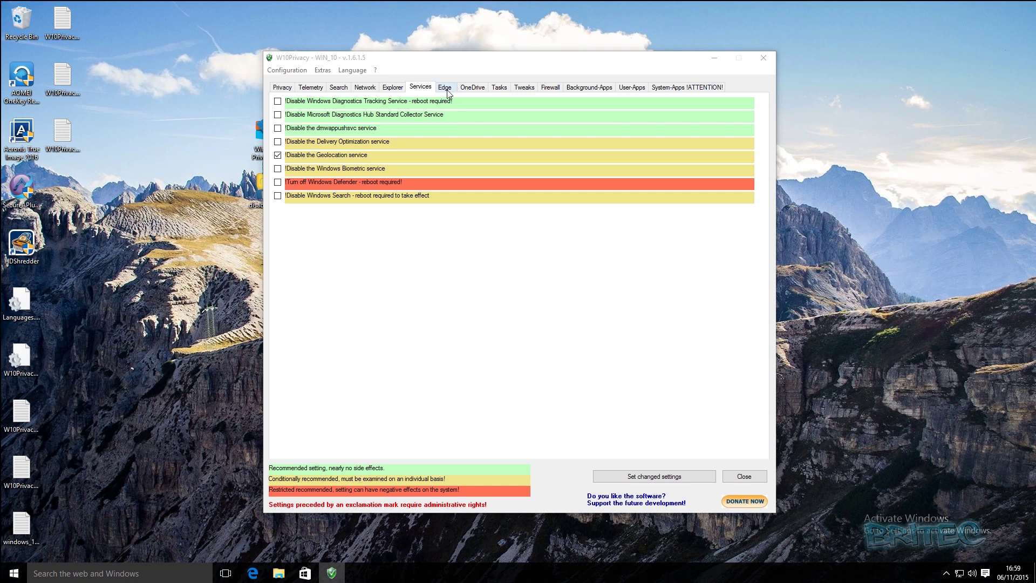
Review the Edge, OneDrive, Tasks, Tweaks and Firewall settings, and close W10Privacy without applying changes.
left_click(446, 89)
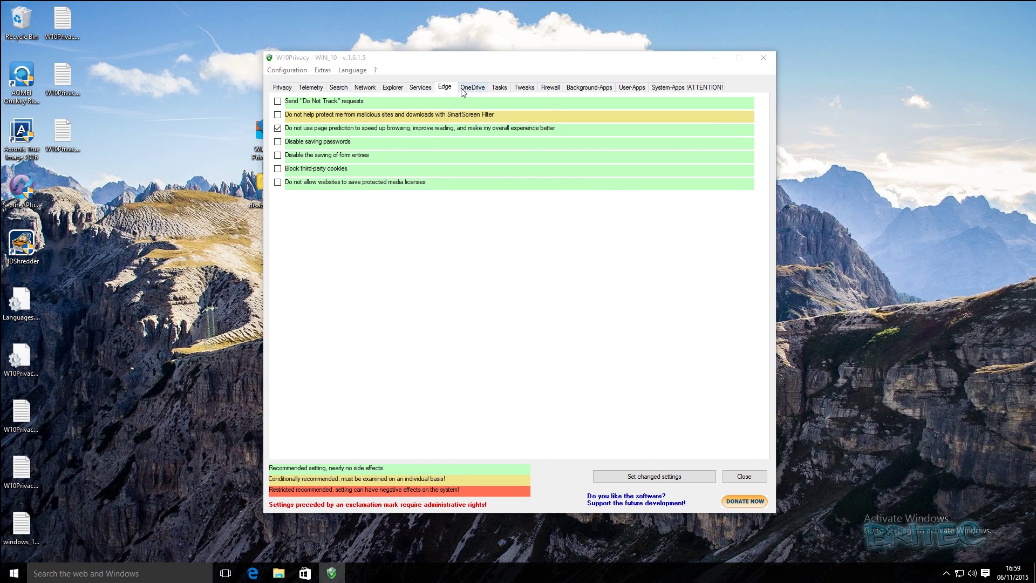
left_click(480, 90)
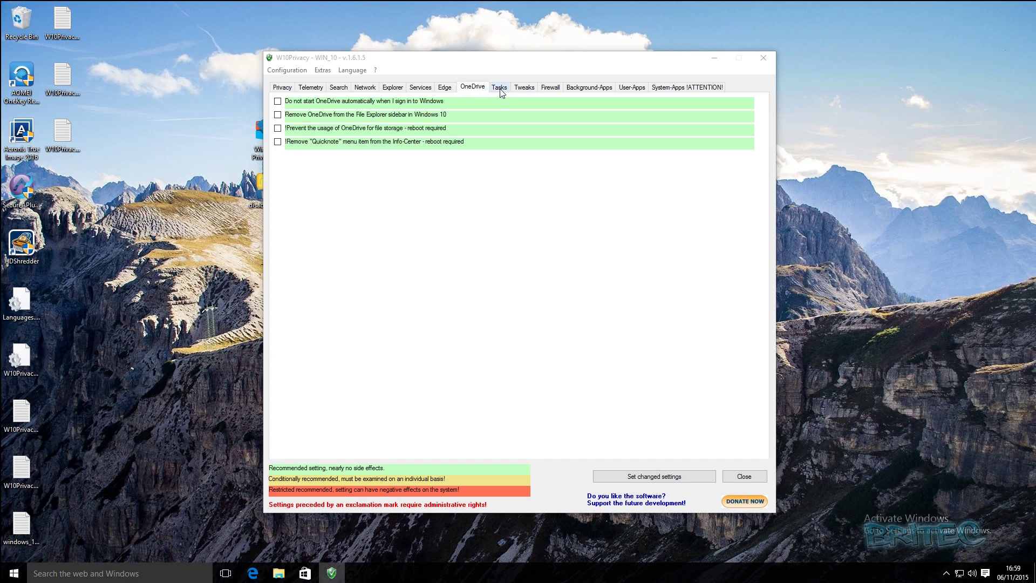
left_click(502, 90)
left_click(524, 89)
left_click(550, 88)
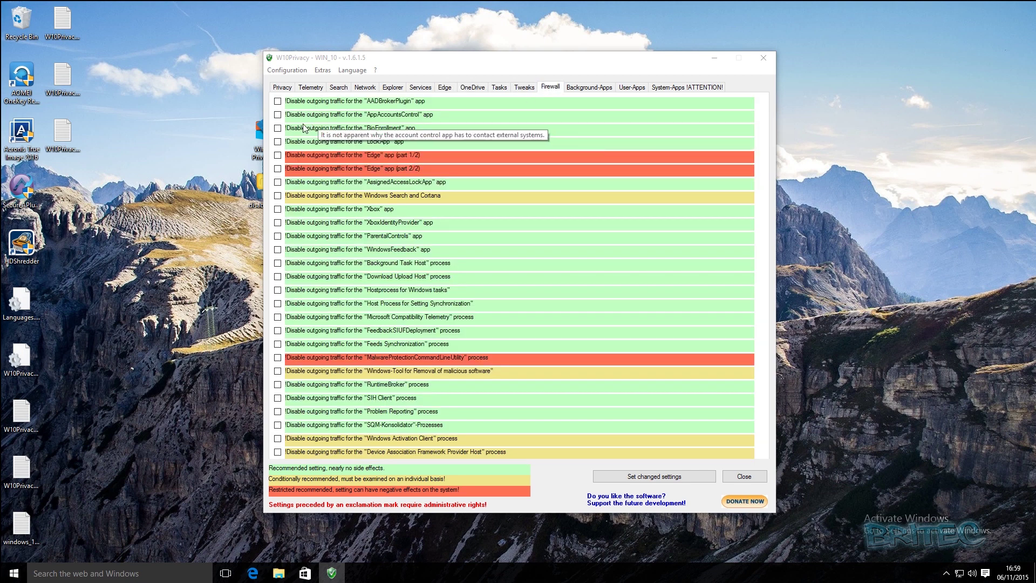
left_click(277, 142)
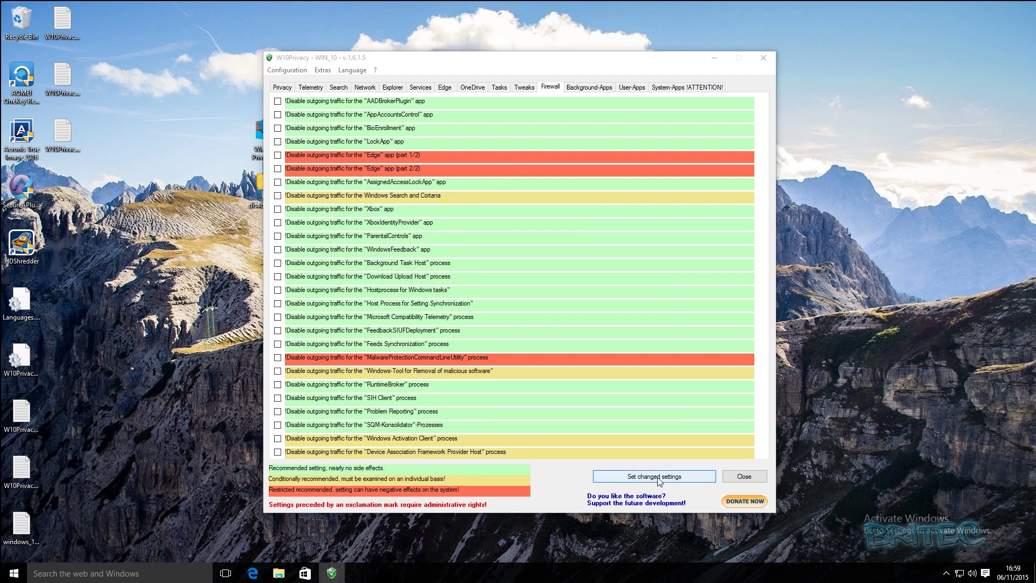
left_click(762, 58)
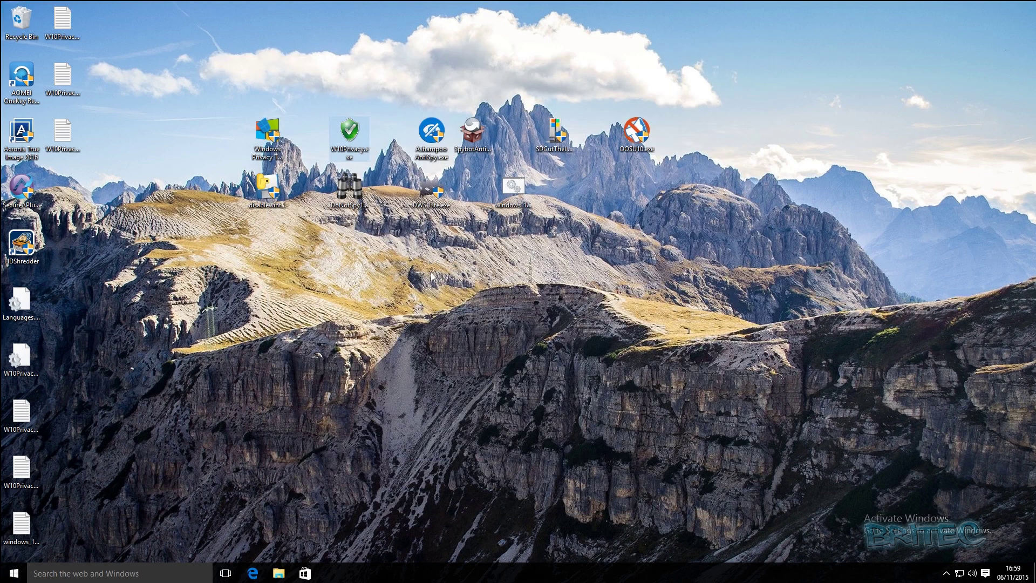
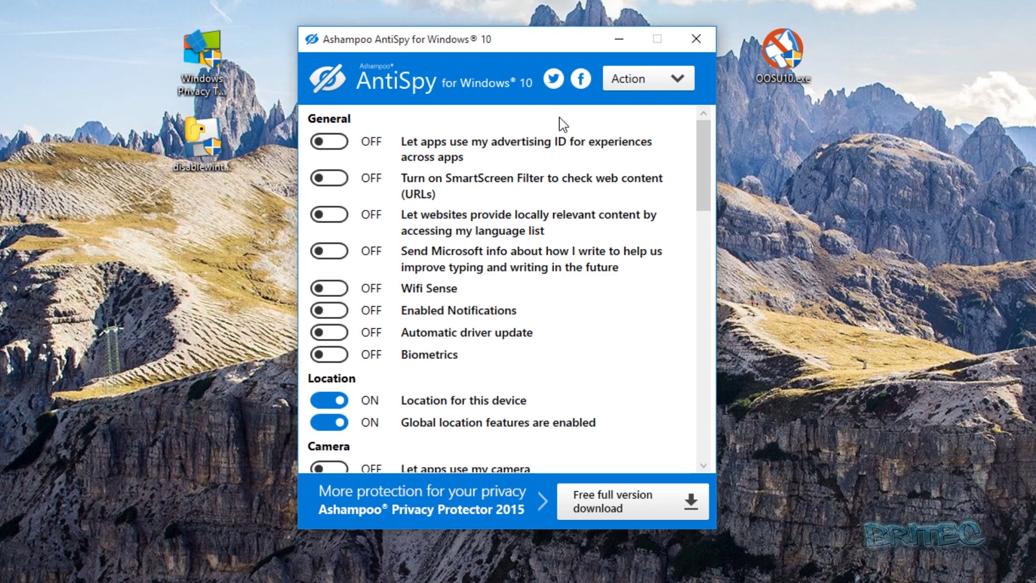
Examine the Ashampoo AntiSpy bulk actions for setting recommended settings, deselecting all settings and setting defaults.
left_click(677, 81)
left_click(668, 102)
left_click(674, 82)
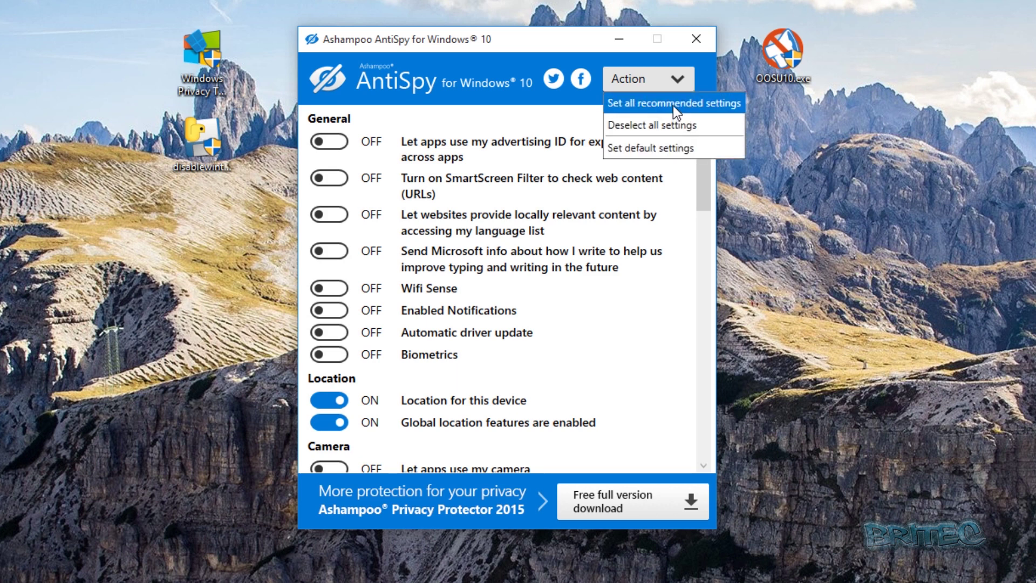
left_click(653, 147)
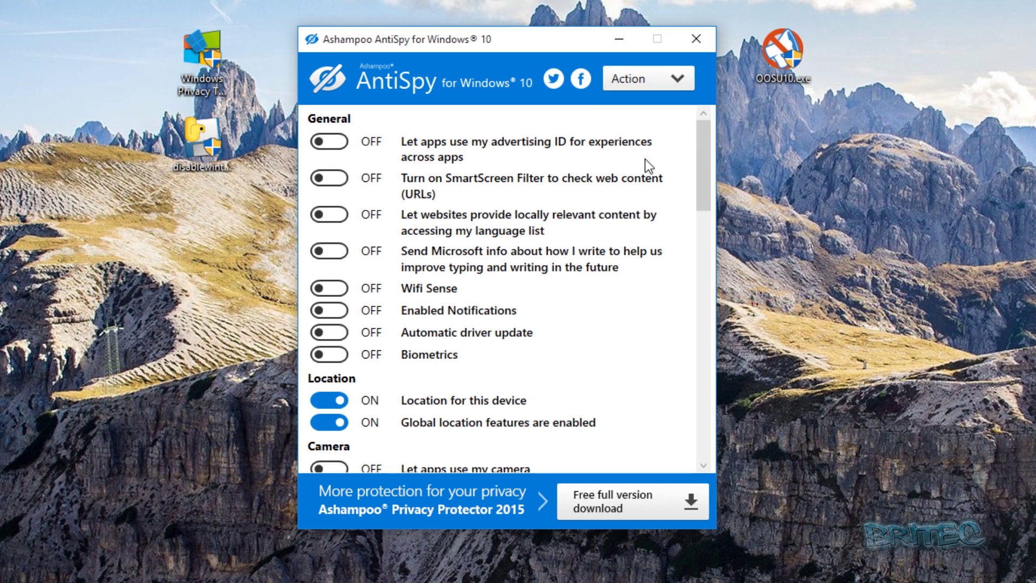
left_click(678, 86)
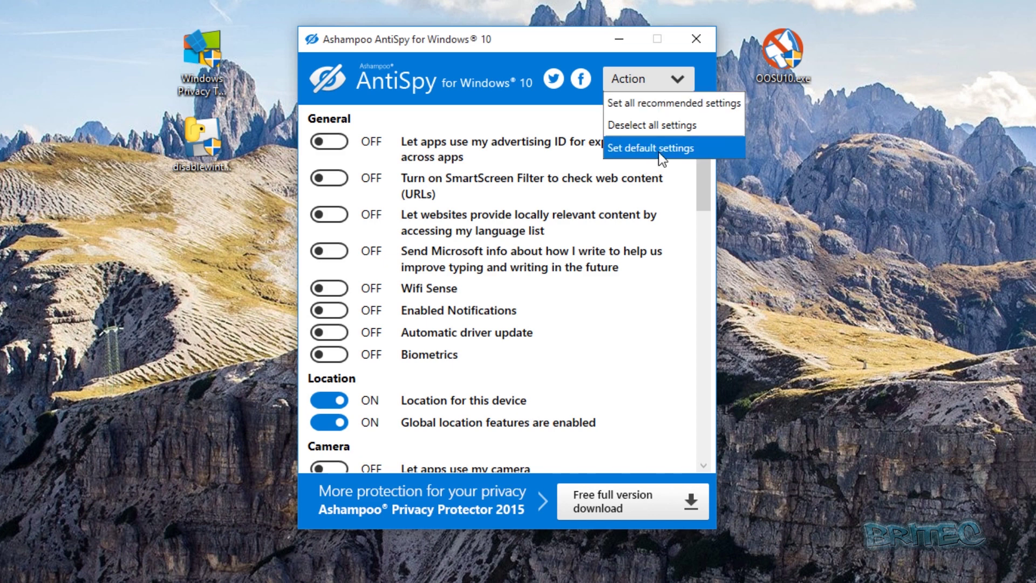
left_click(651, 129)
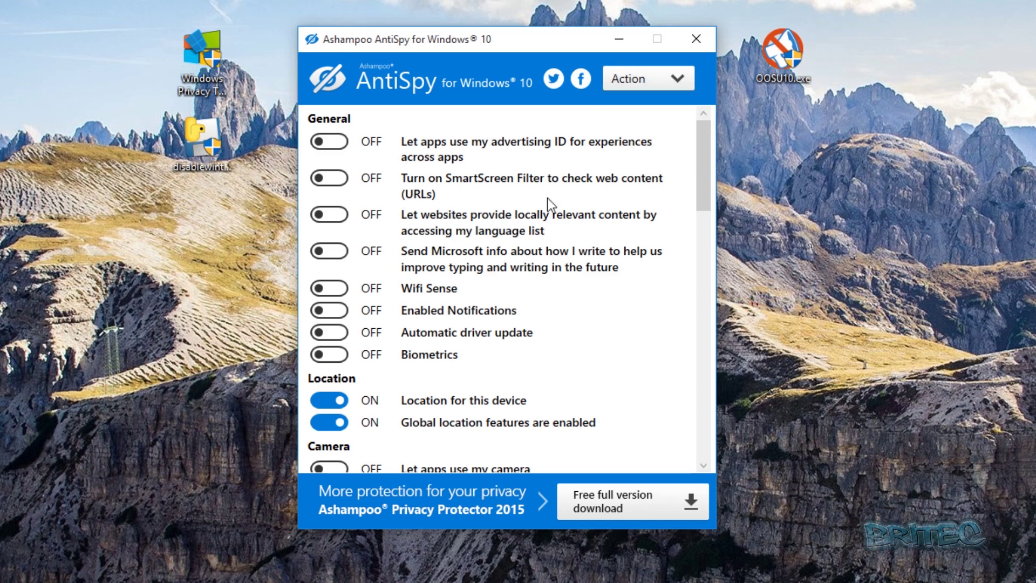
Toggle the General setting that lets apps use the advertising ID on and off again.
left_click(335, 142)
left_click(327, 144)
left_click(323, 145)
left_click(320, 146)
left_click(341, 147)
left_click(341, 145)
Turn on the Biometrics setting in the General section.
scroll(372, 385, "down", 1)
left_click(340, 315)
left_click(328, 315)
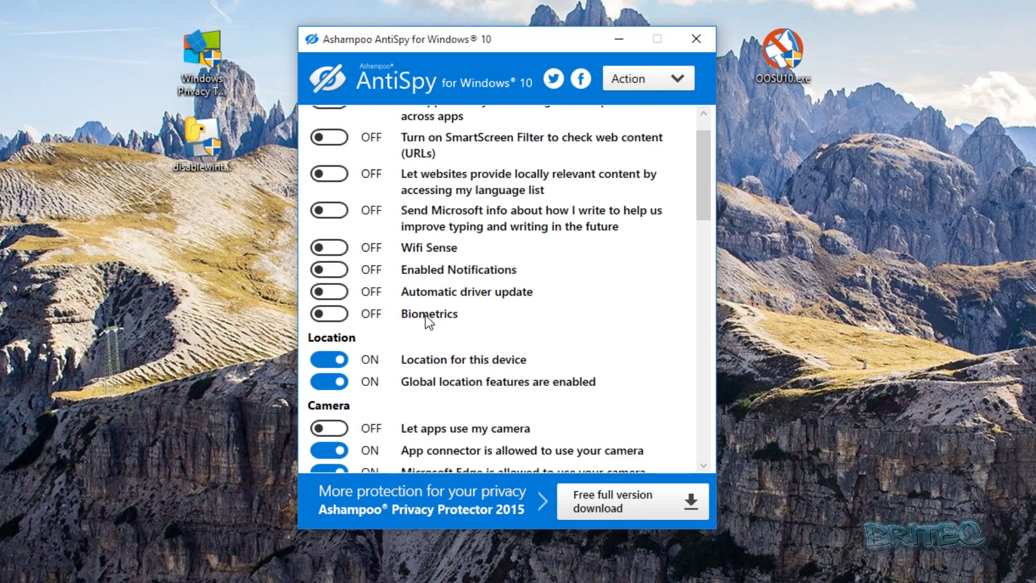
left_click(335, 314)
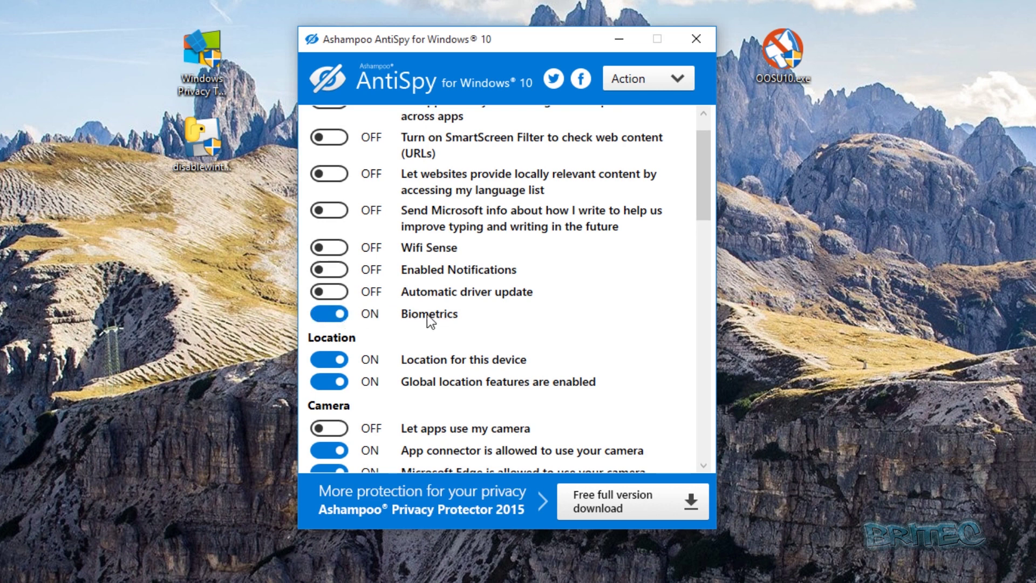
Turn the Biometrics setting in the General section back off.
left_click(330, 314)
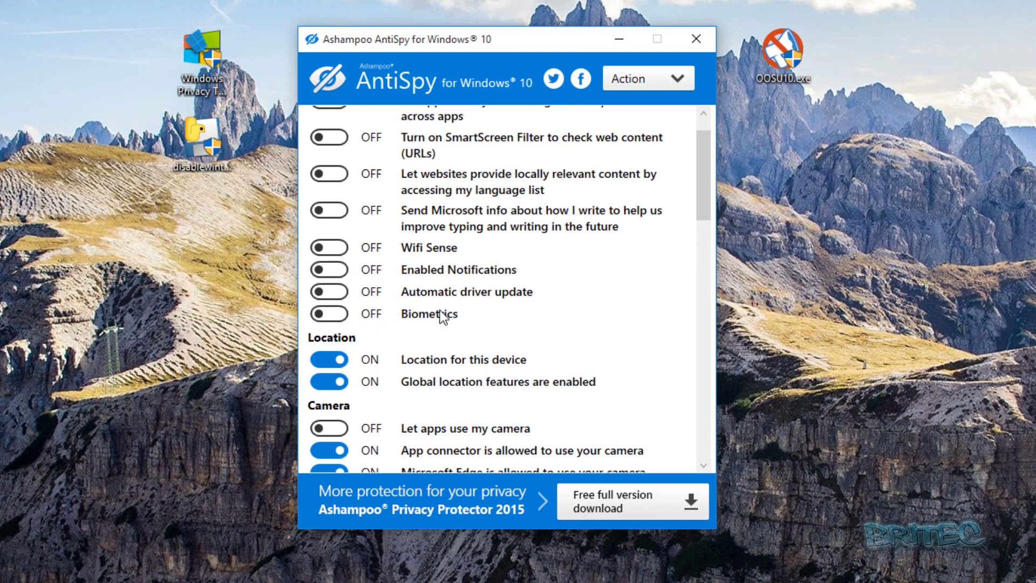
Review the AntiSpy settings from General through Location, Camera, Microphone, Cortana, Account Info, Contacts and Others, and close Ashampoo AntiSpy.
scroll(423, 284, "up", 2)
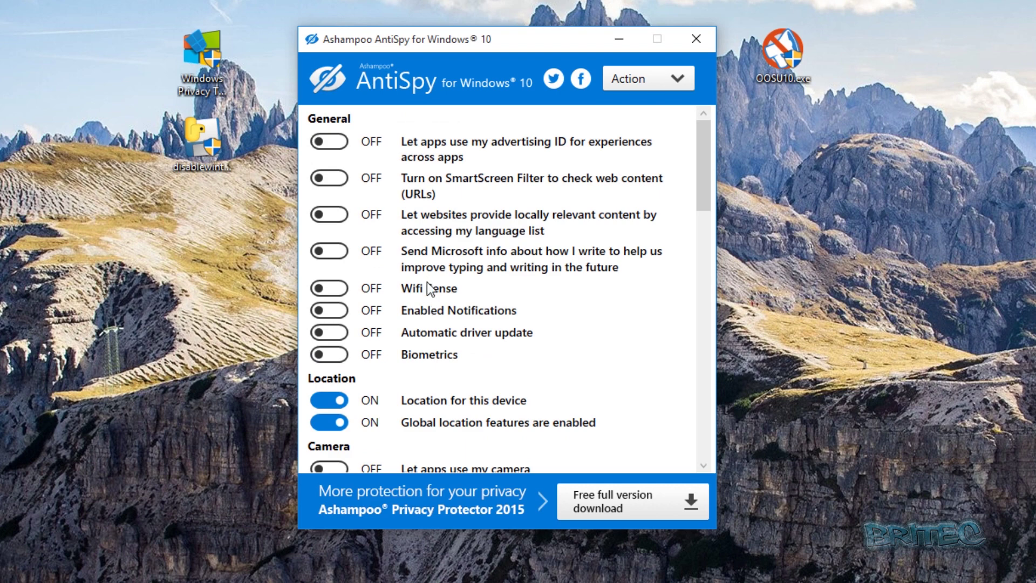
scroll(412, 256, "down", 6)
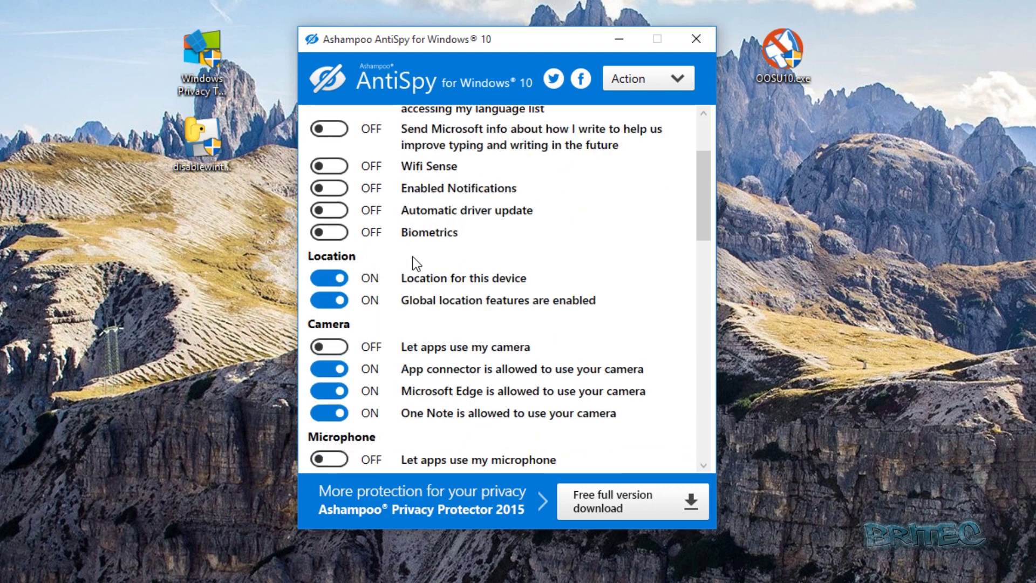
scroll(429, 267, "down", 9)
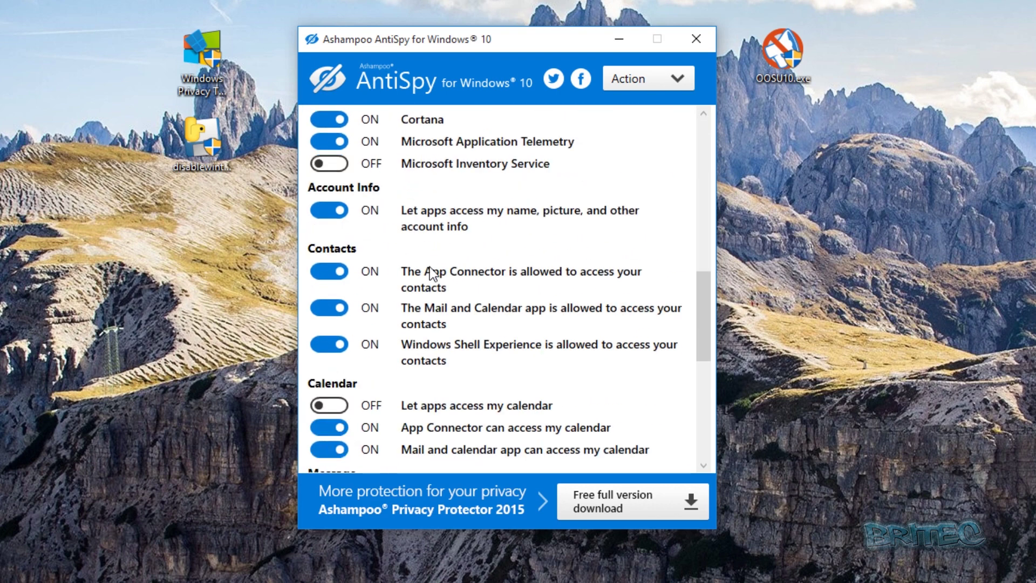
scroll(430, 266, "down", 2)
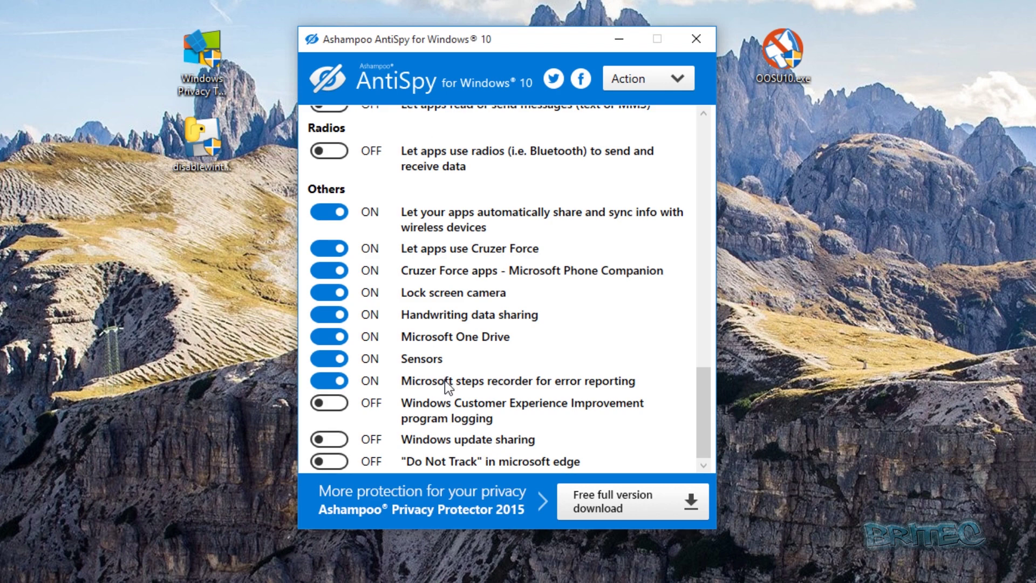
scroll(445, 381, "up", 10)
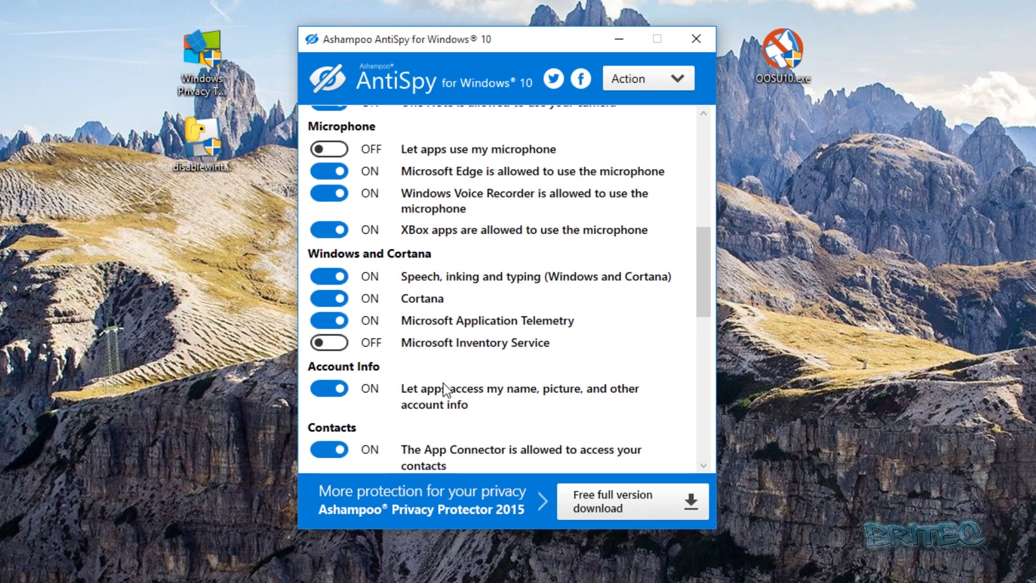
scroll(442, 383, "up", 3)
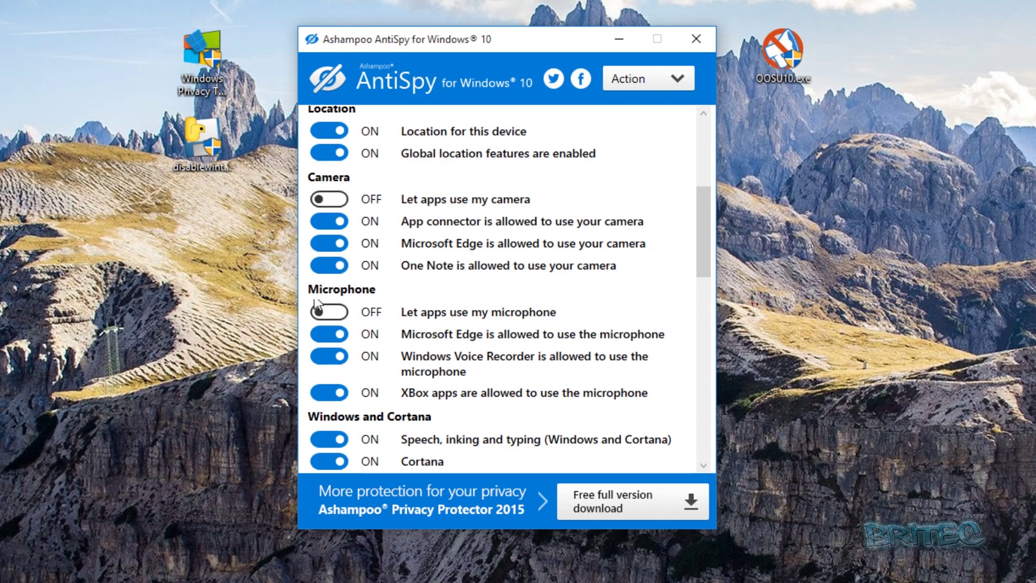
scroll(362, 323, "up", 5)
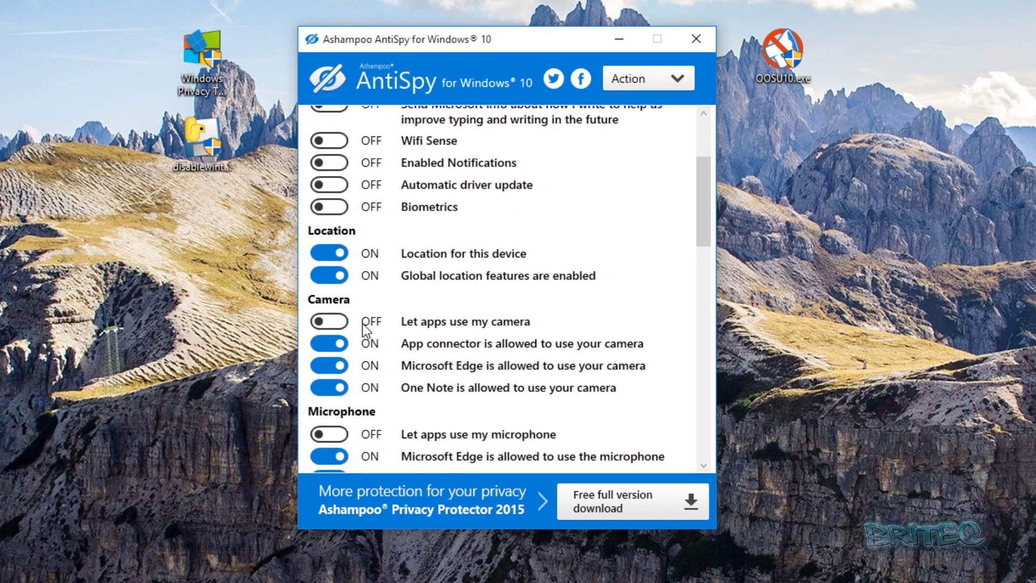
left_click(696, 39)
Launch the Spybot Anti-Beacon Portable installer with permission to make changes and install it in English (British) to the default desktop folder.
left_click(535, 50)
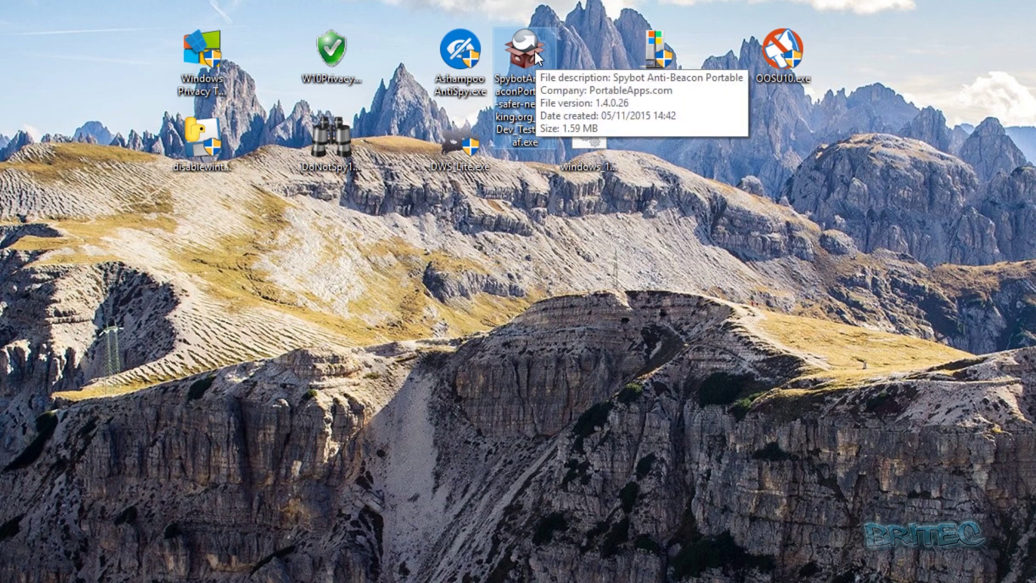
right_click(535, 52)
left_click(572, 85)
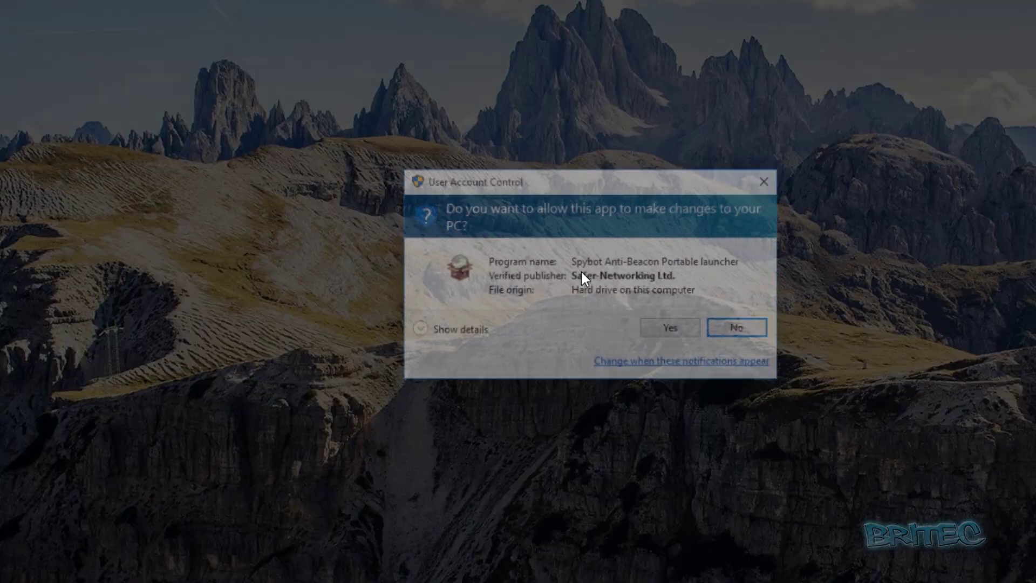
left_click(661, 324)
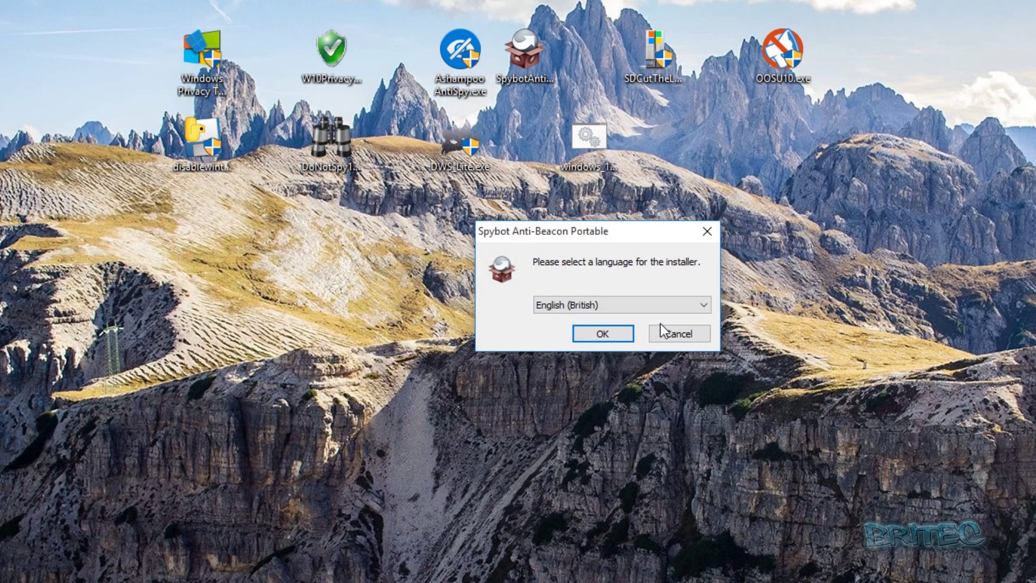
left_click(601, 336)
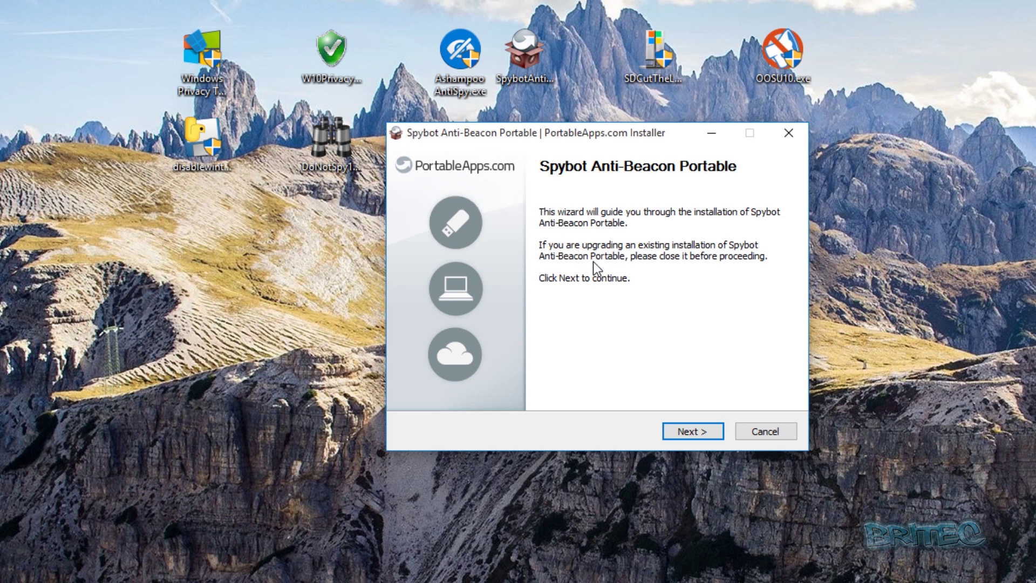
left_click(683, 433)
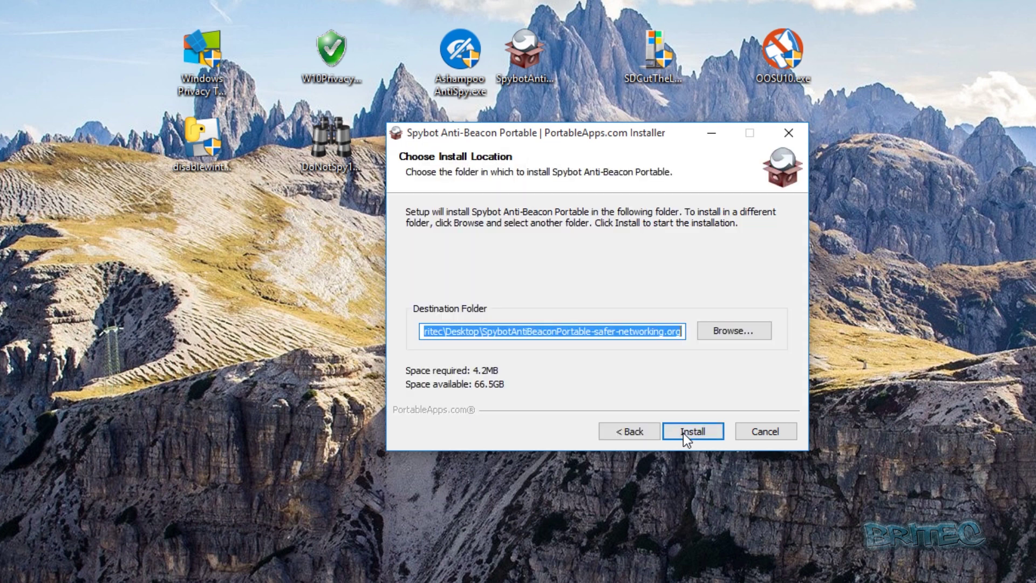
left_click(684, 437)
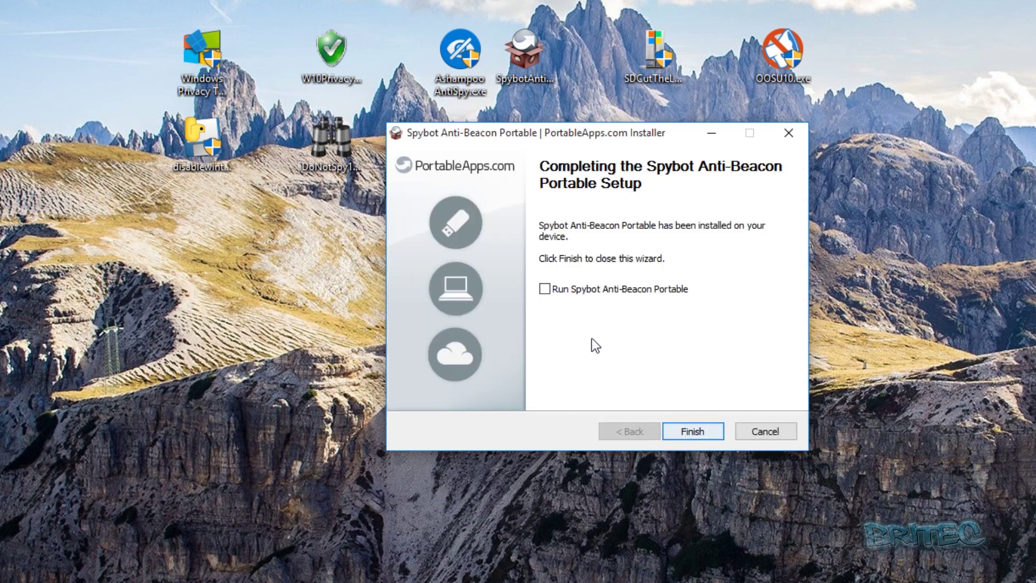
left_click(684, 430)
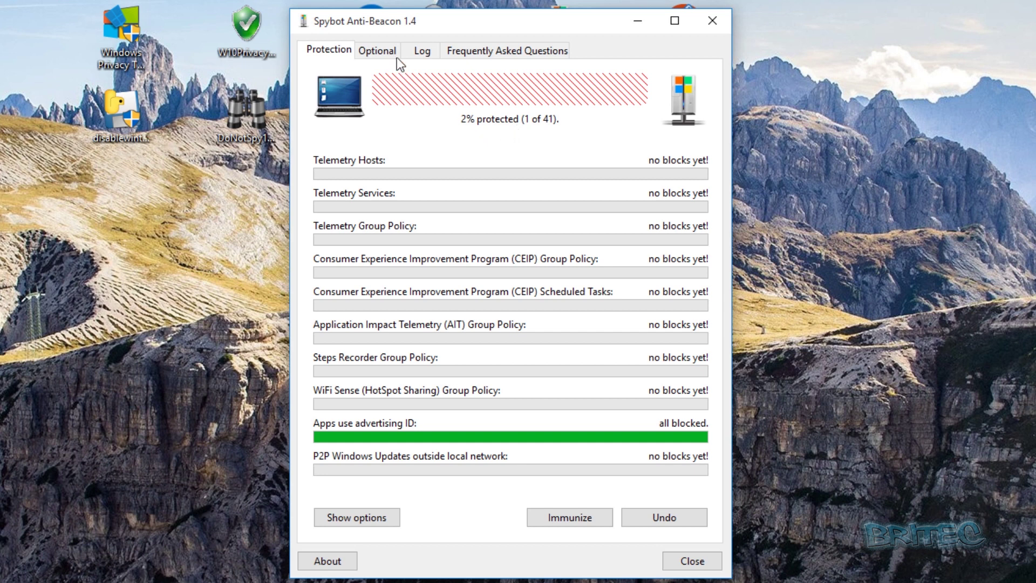
Examine the optional Spybot Anti-Beacon blocks and their details, covering telemetry IPs, web search, Cortana, OneDrive and Remote Registry.
left_click(380, 51)
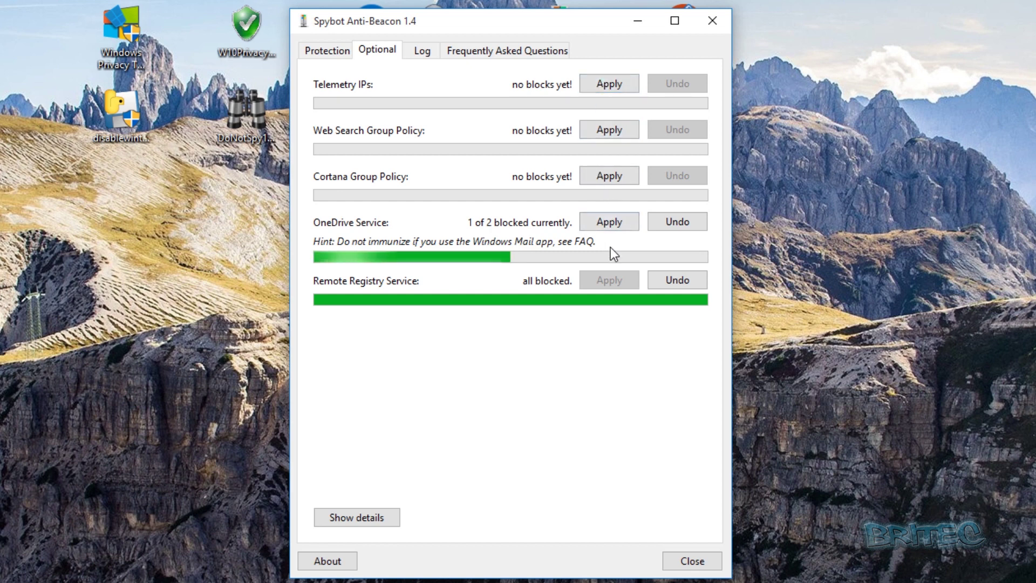
left_click(355, 516)
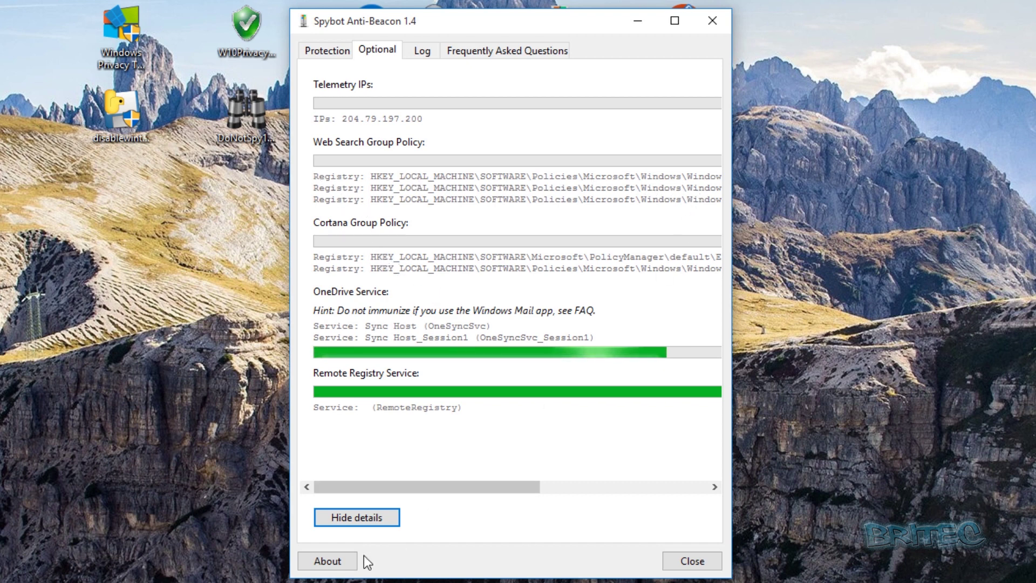
left_click(355, 521)
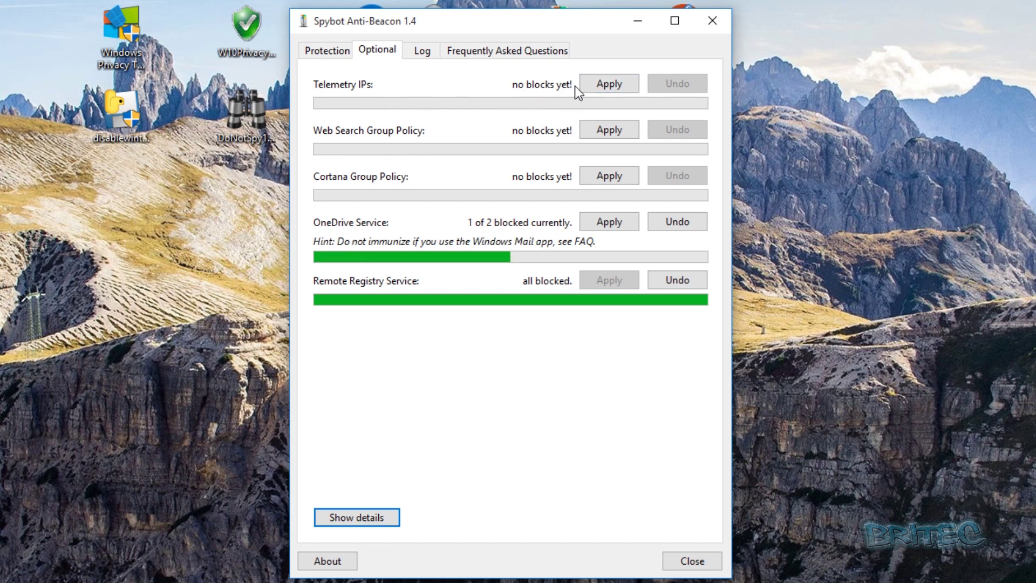
Look through the Spybot Anti-Beacon log and its frequently asked questions.
left_click(423, 51)
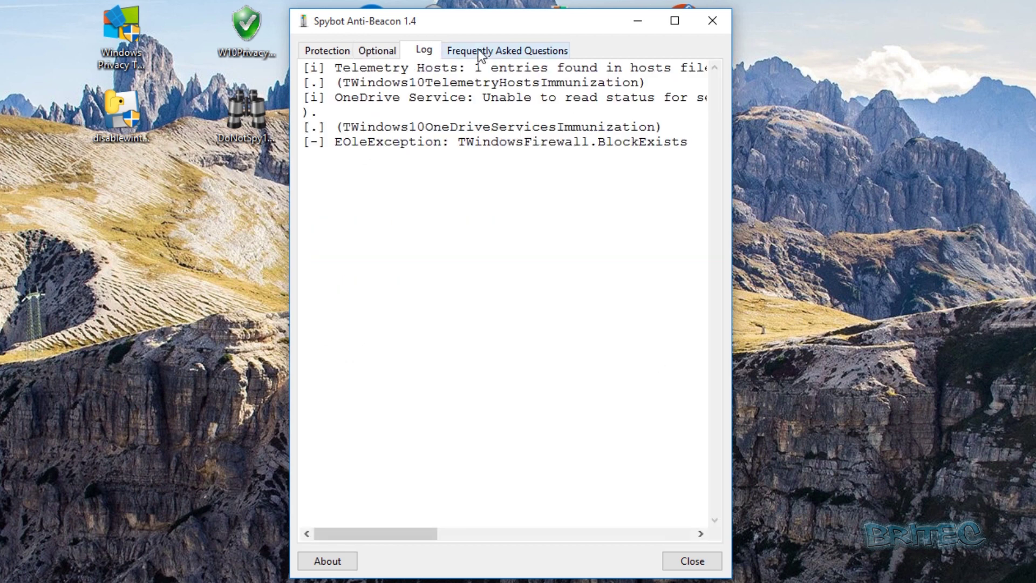
left_click(499, 53)
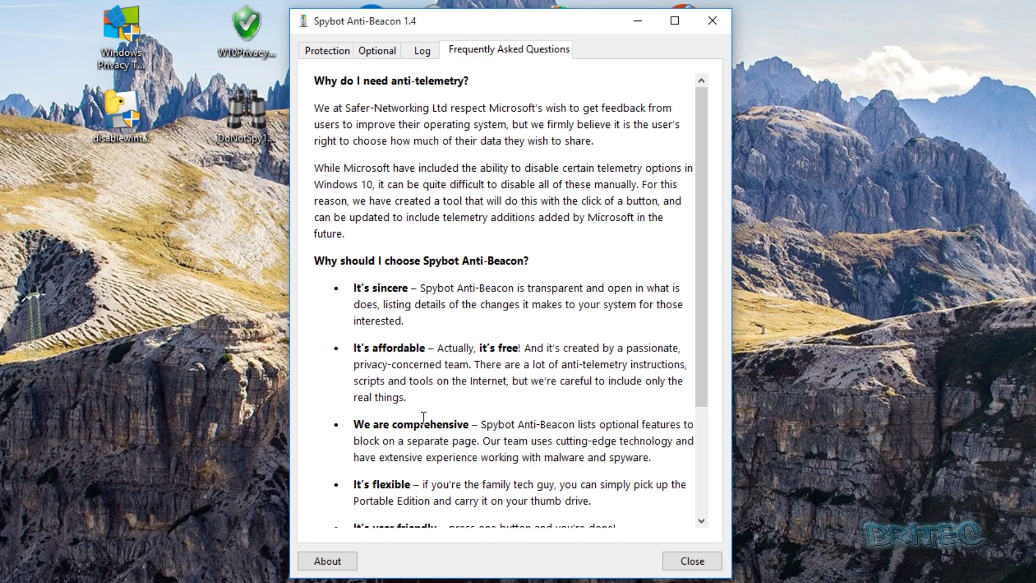
scroll(418, 432, "down", 3)
scroll(418, 432, "up", 3)
Review the detailed list of main protection options in Spybot Anti-Beacon and close it without immunizing.
left_click(378, 50)
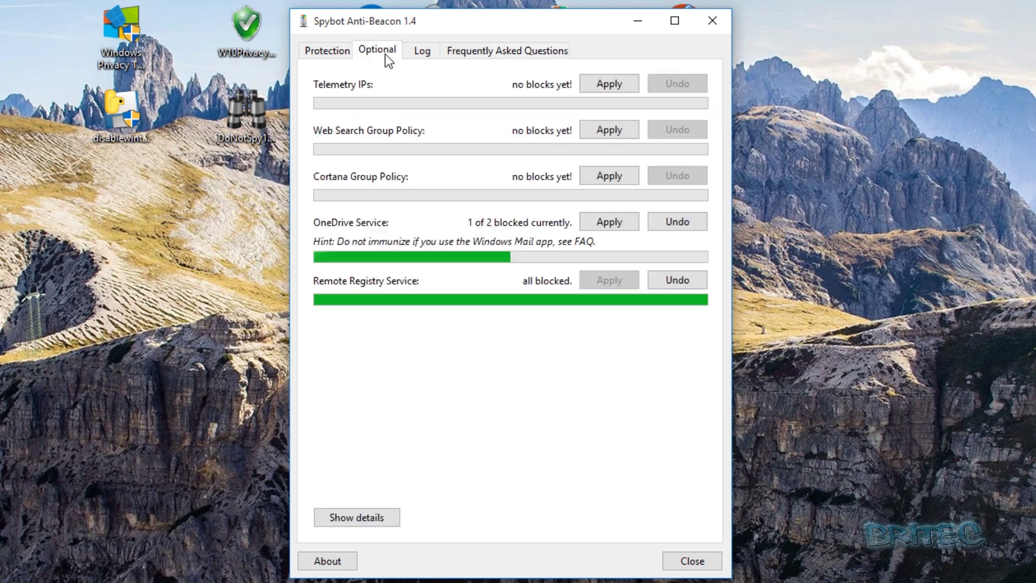
left_click(329, 51)
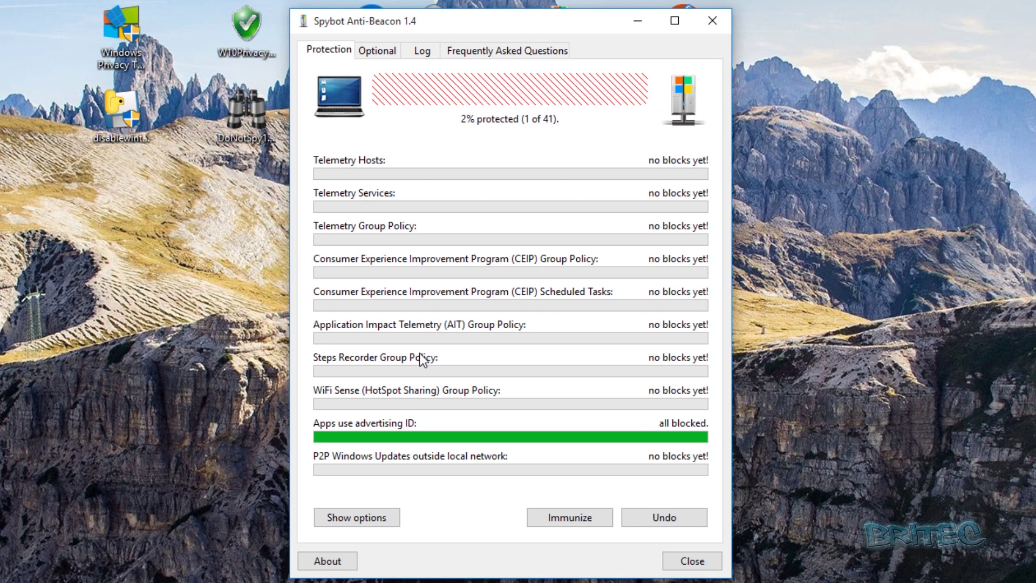
left_click(371, 512)
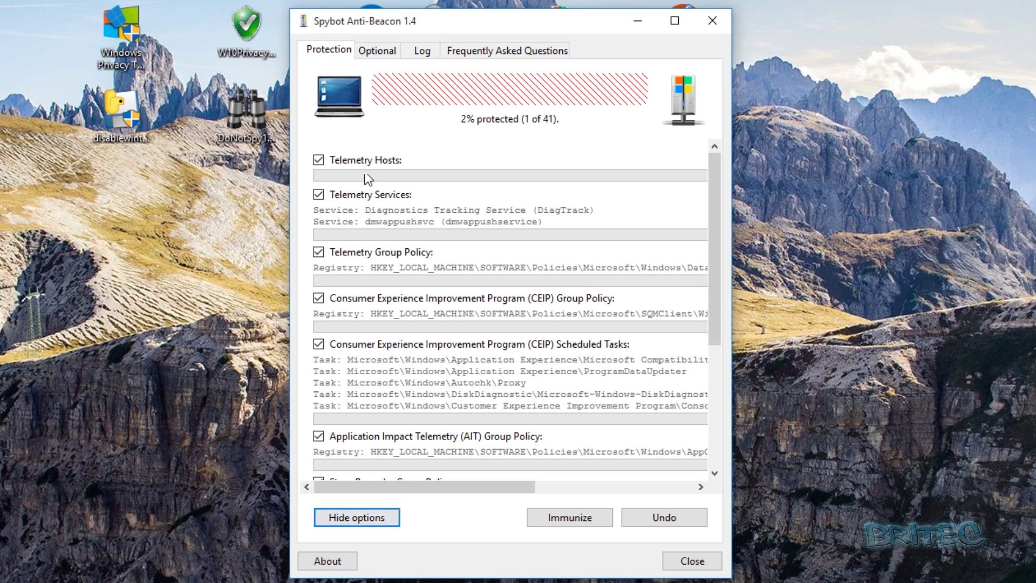
left_click_drag(713, 215, 726, 319)
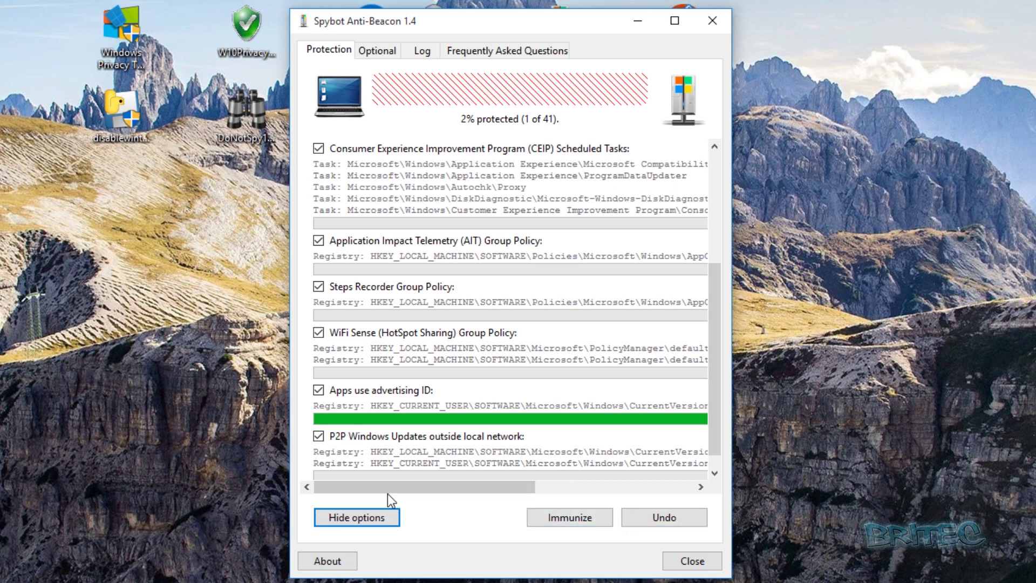
left_click(707, 561)
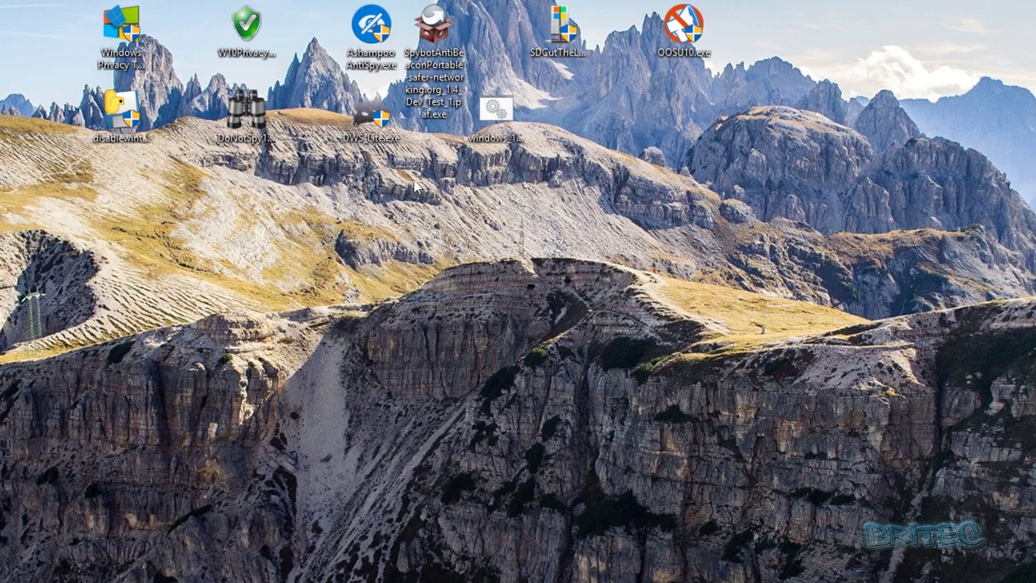
Put OOSU10.exe in place of the SDCutTheL... desktop icon and launch O&O ShutUp10 with permission to make changes.
left_click(620, 127)
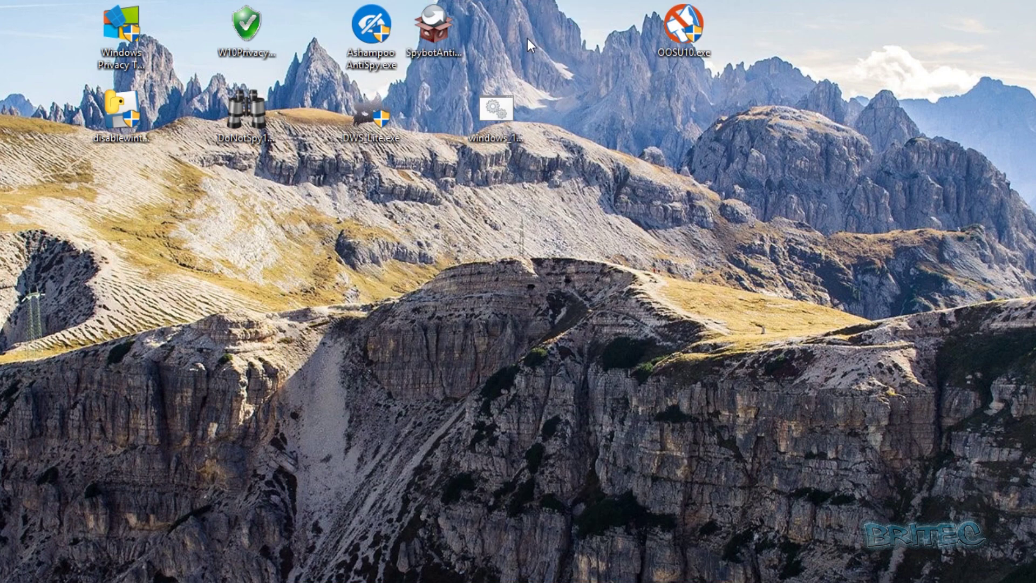
left_click_drag(674, 31, 551, 22)
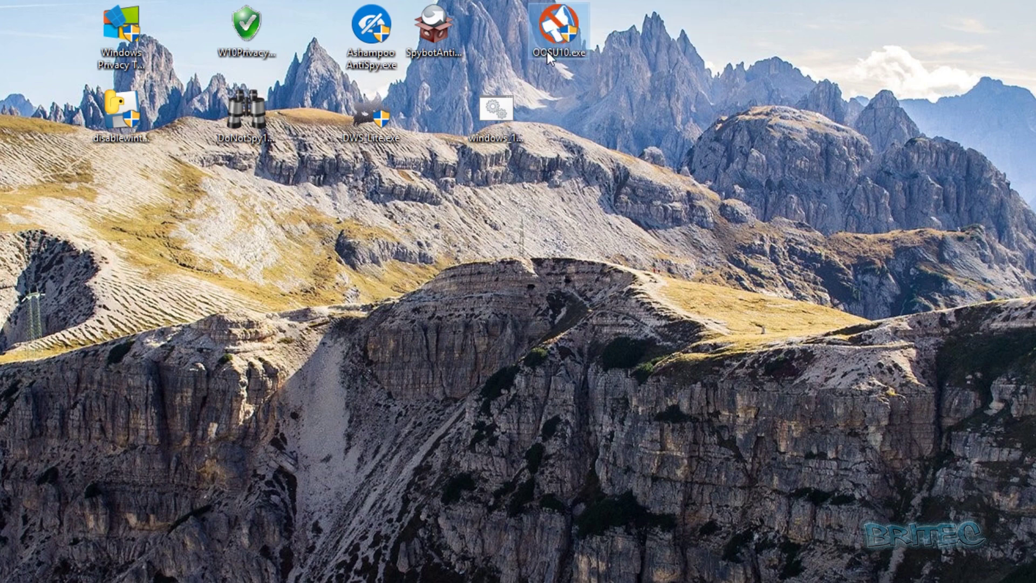
double_click(565, 22)
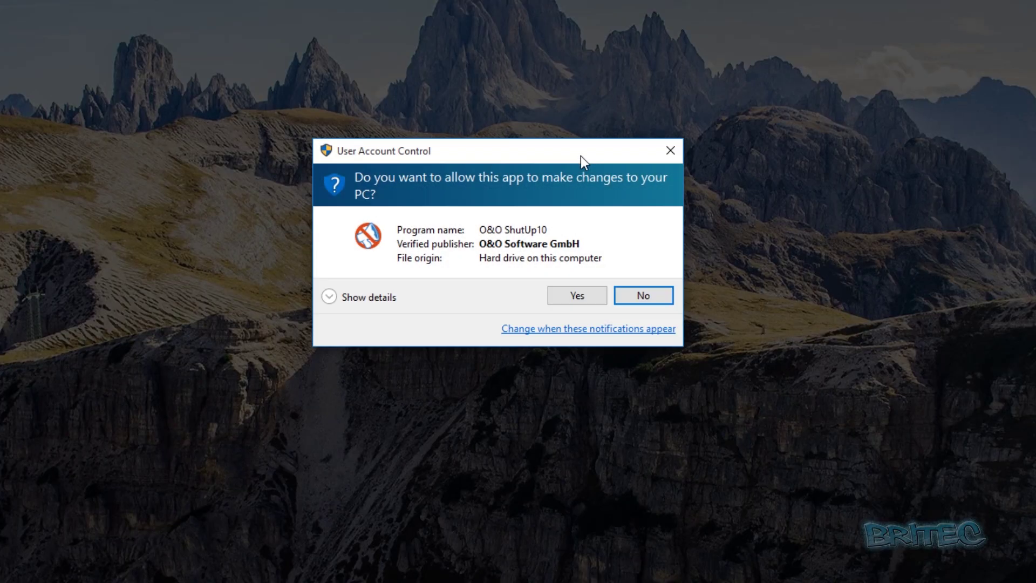
left_click(578, 296)
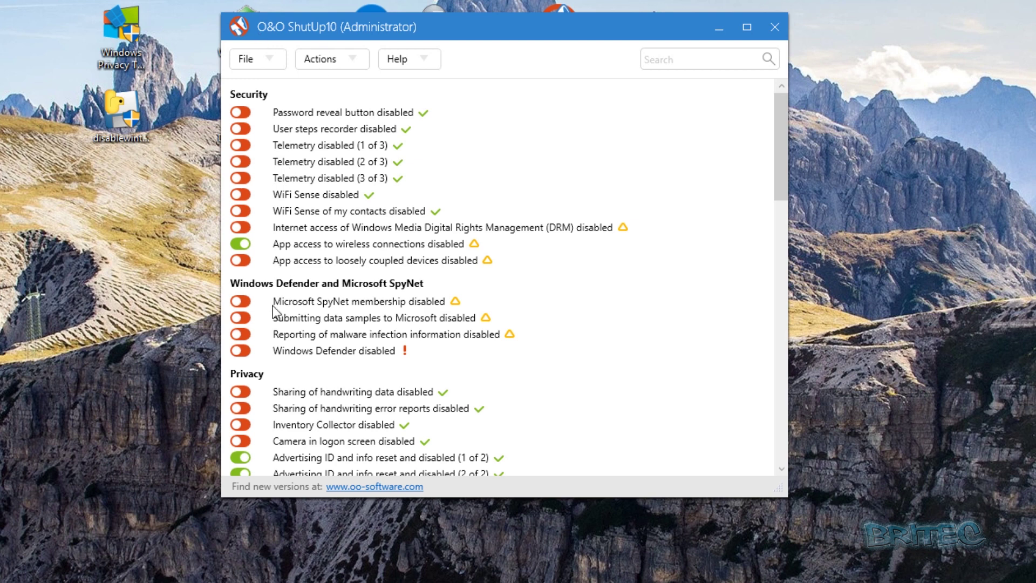
Try to switch on the "Password reveal button disabled" security setting and discard the change at the restore point warning.
left_click(245, 114)
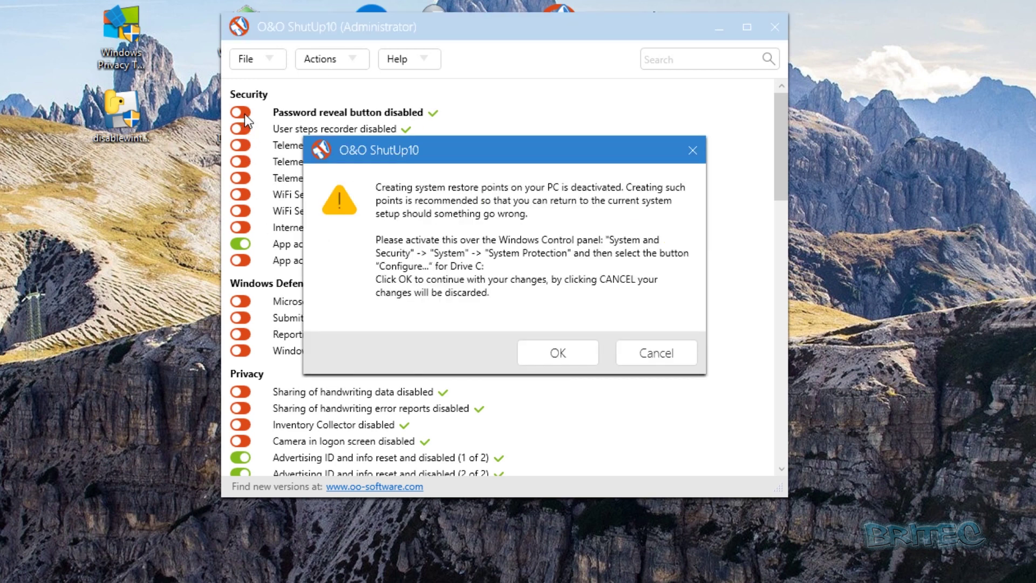
left_click(655, 356)
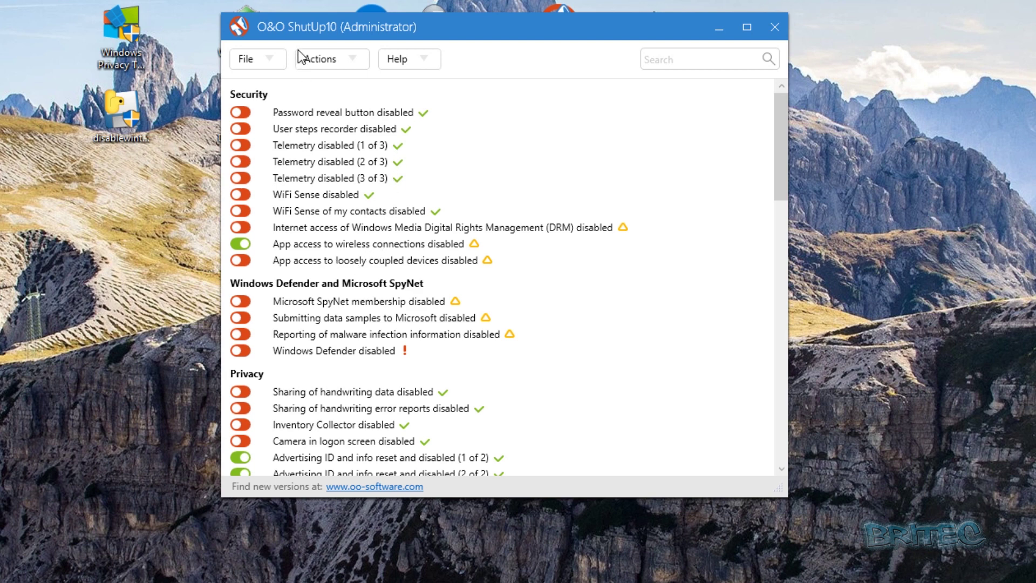
Examine the O&O ShutUp10 options for importing and exporting settings, applying or undoing settings in bulk, creating a restore point and getting help.
left_click(275, 59)
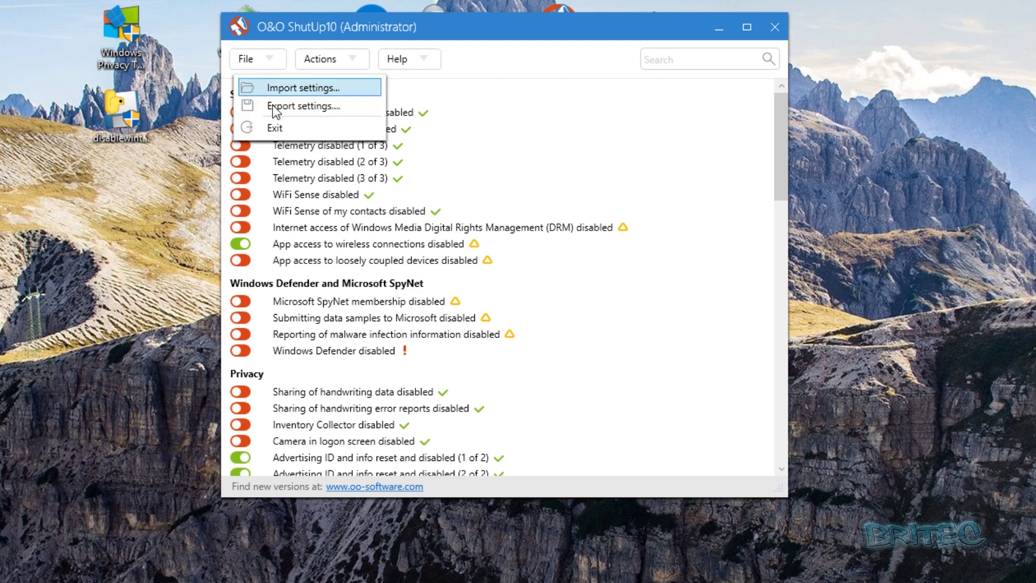
left_click(327, 59)
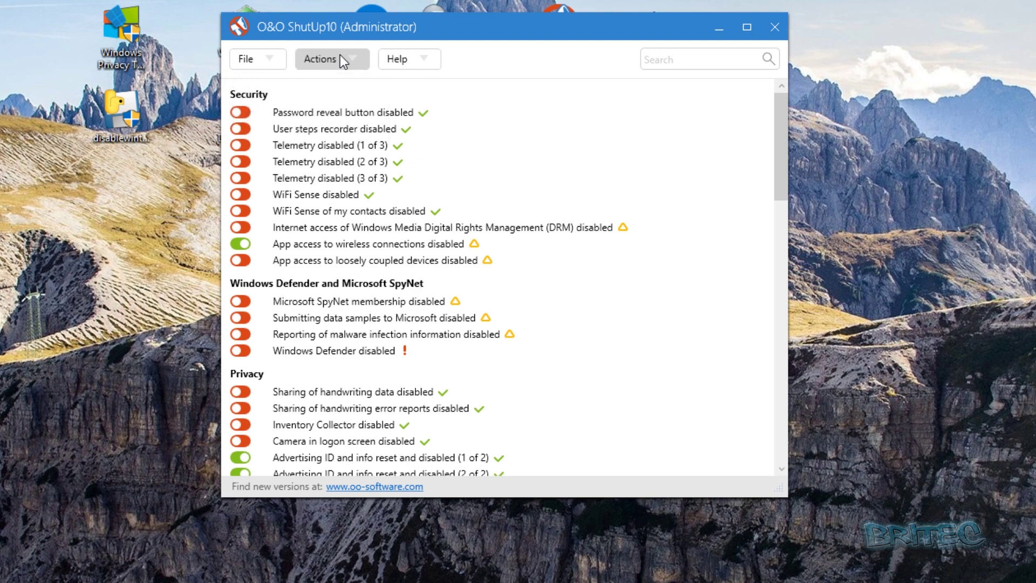
left_click(326, 60)
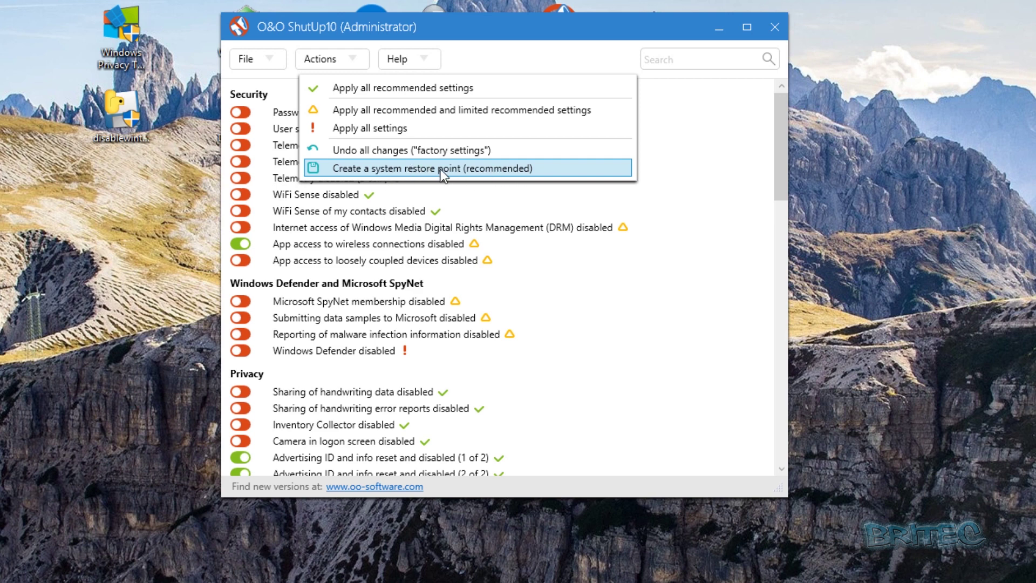
left_click(413, 57)
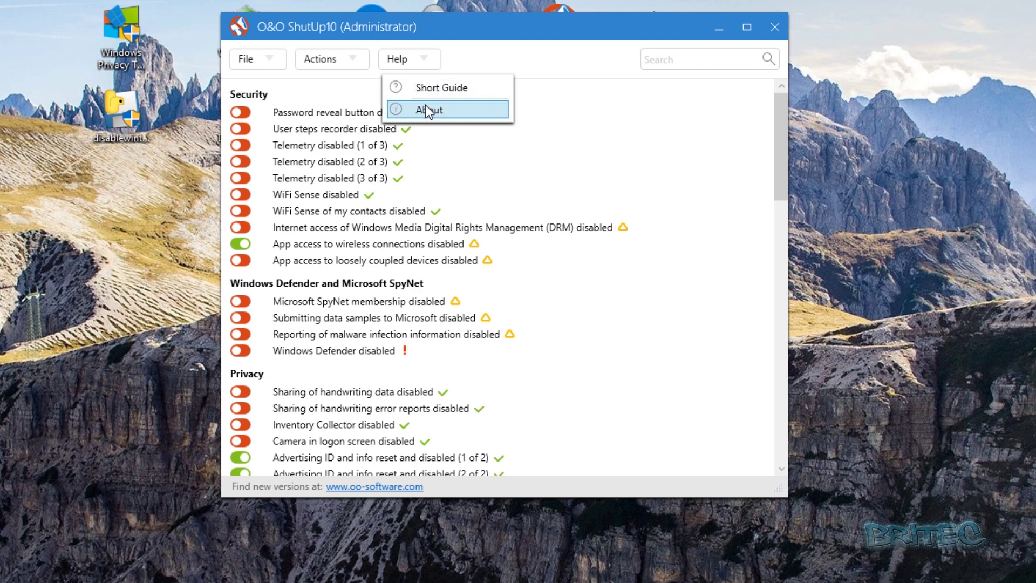
Try to switch on the "Inventory Collector disabled" privacy setting and discard the change at the restore point warning.
left_click(450, 24)
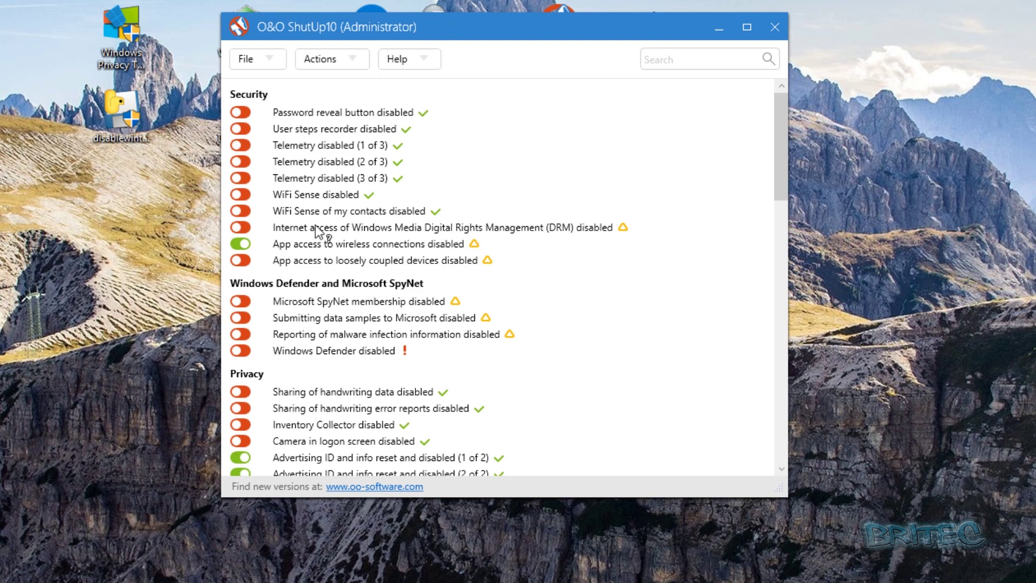
scroll(301, 288, "down", 2)
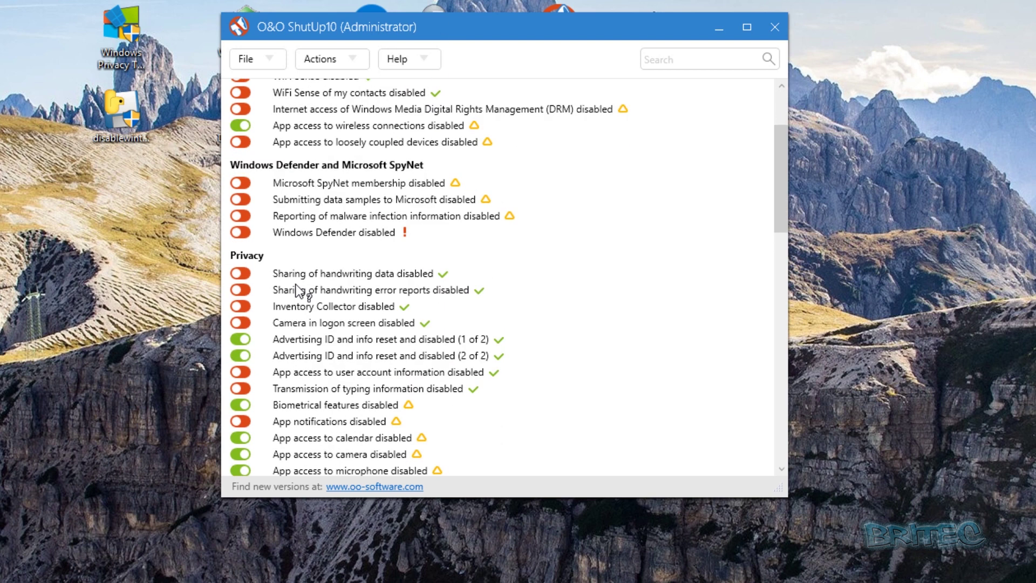
left_click(241, 307)
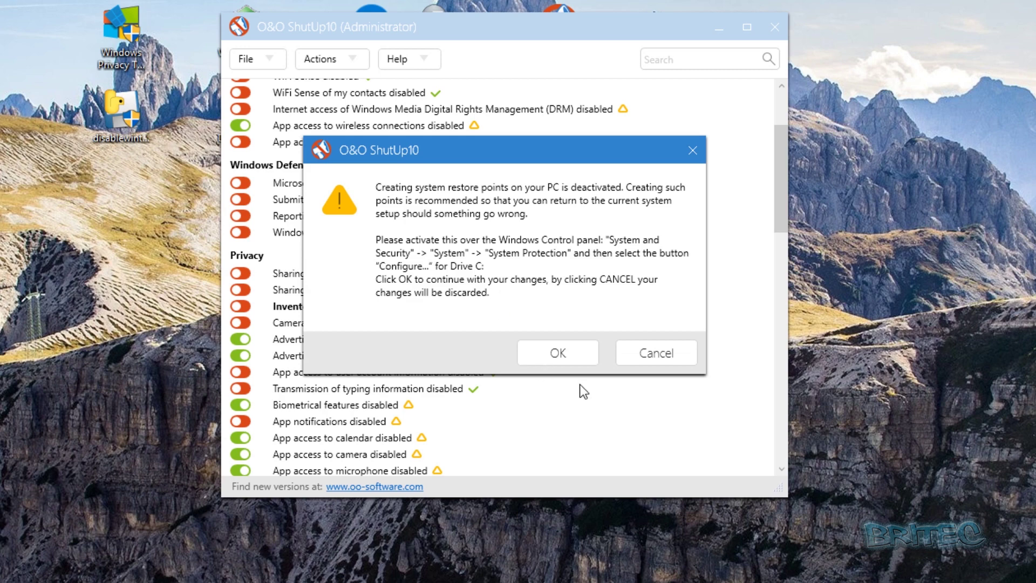
left_click(656, 353)
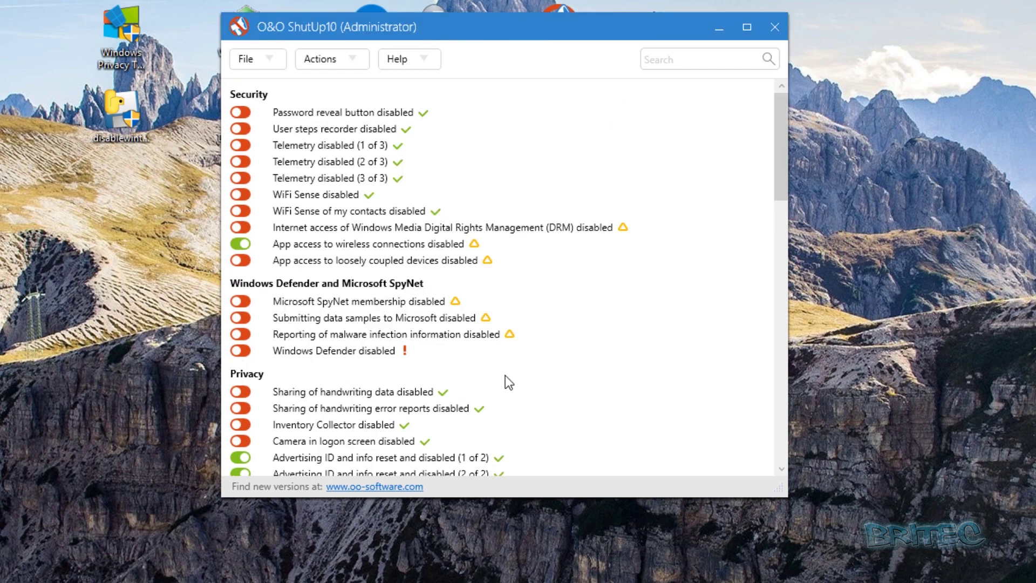
Look through the privacy and Windows settings synchronization options in O&O ShutUp10, and close the program.
scroll(502, 378, "down", 7)
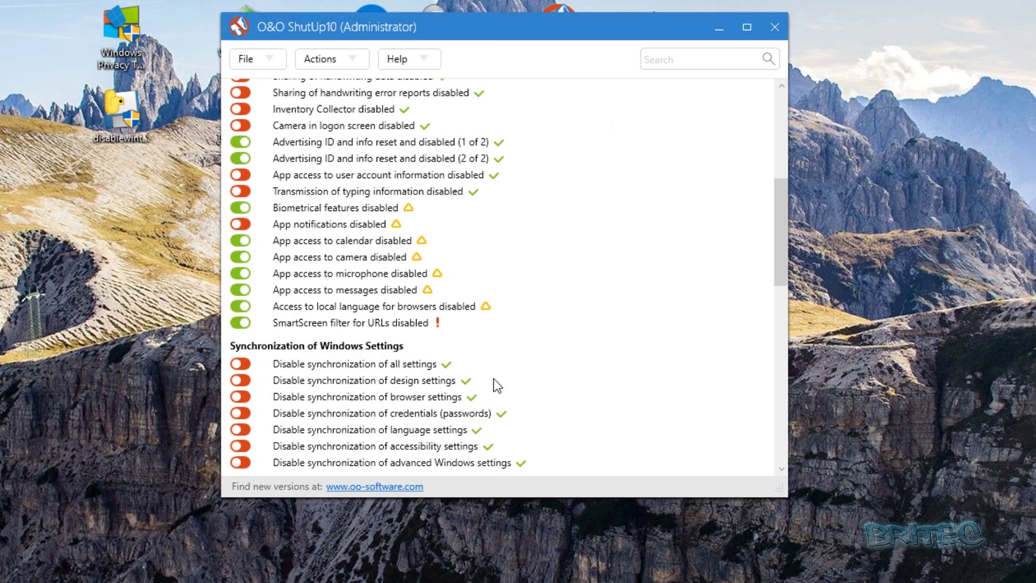
scroll(497, 385, "up", 7)
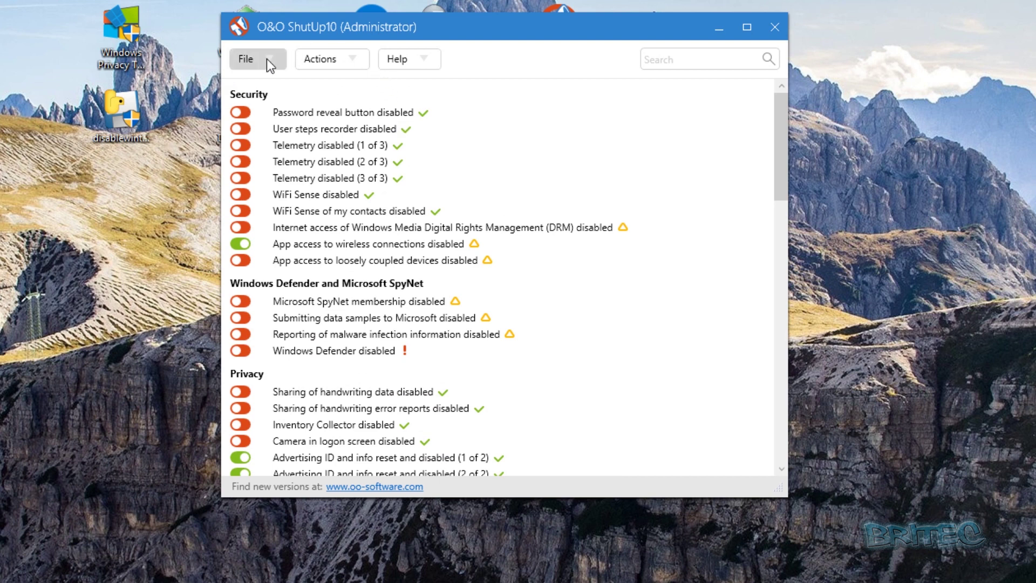
left_click(774, 27)
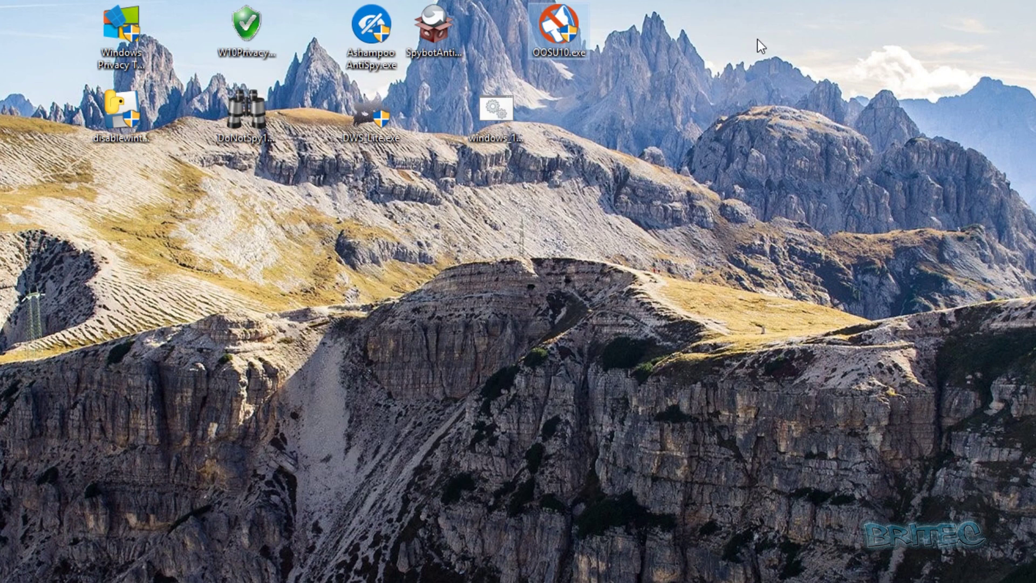
Launch disablewintracking.exe from the desktop as administrator with permission to make changes, and move its window slightly down.
left_click(115, 109)
right_click(123, 108)
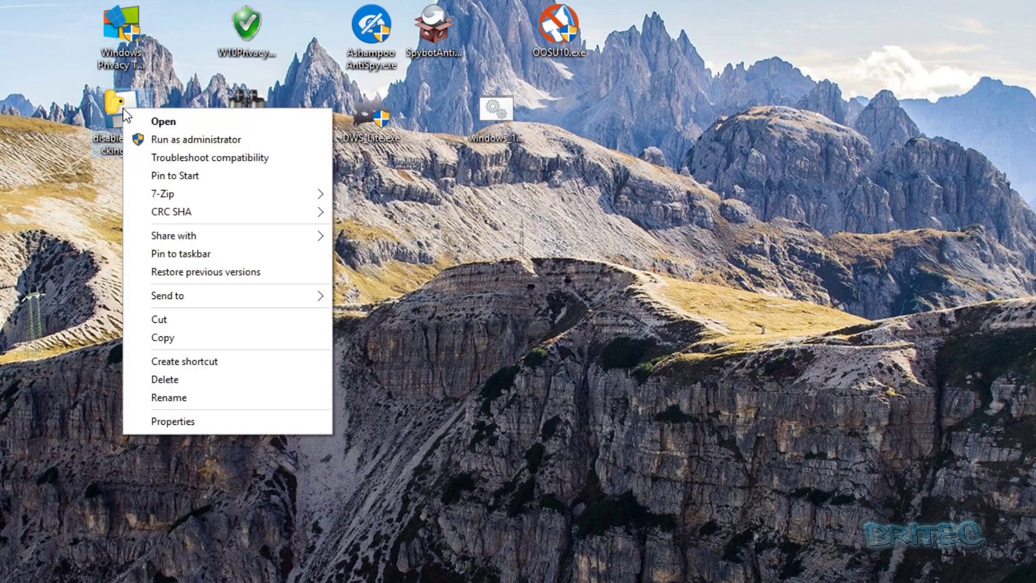
left_click(186, 138)
left_click(620, 340)
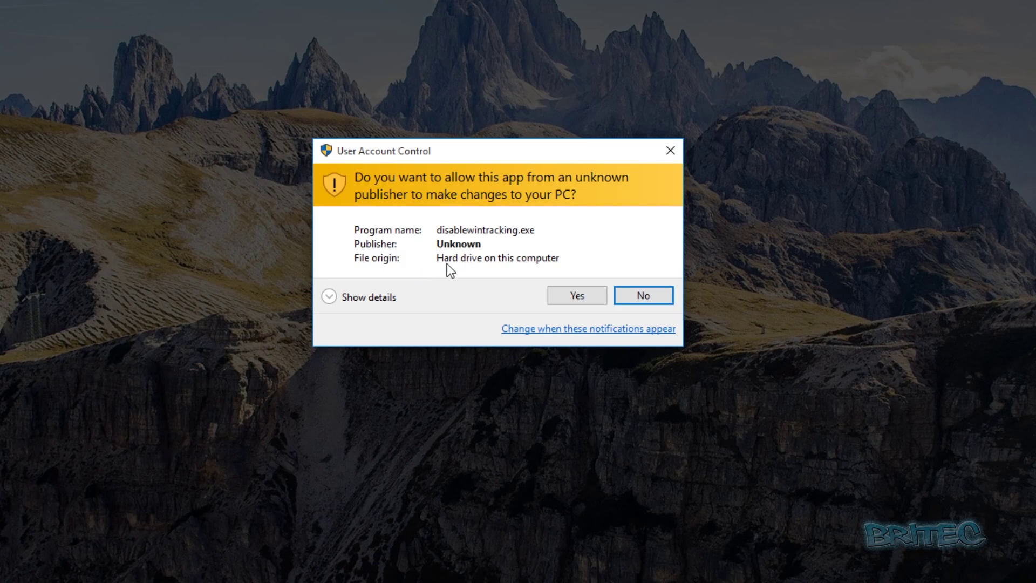
left_click(580, 296)
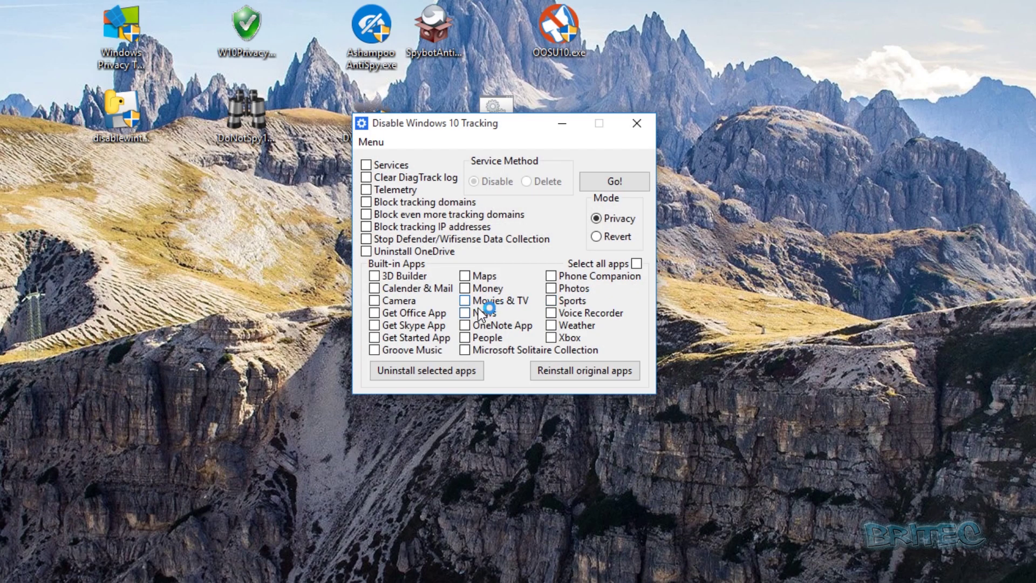
left_click_drag(498, 121, 491, 141)
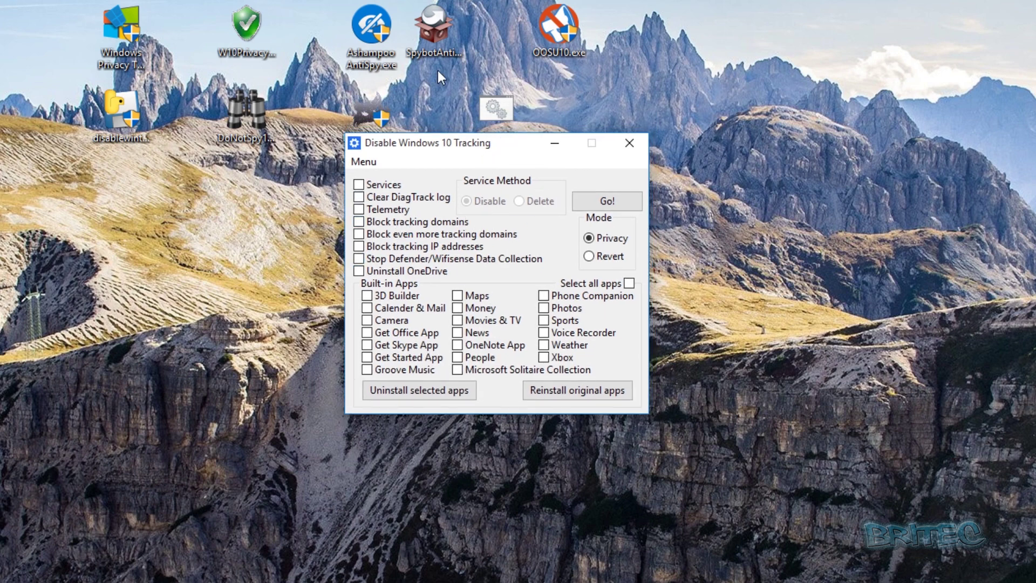
Select "Block tracking domains" and "Telemetry" in Disable Windows 10 Tracking, and close the tool without running it.
left_click(358, 224)
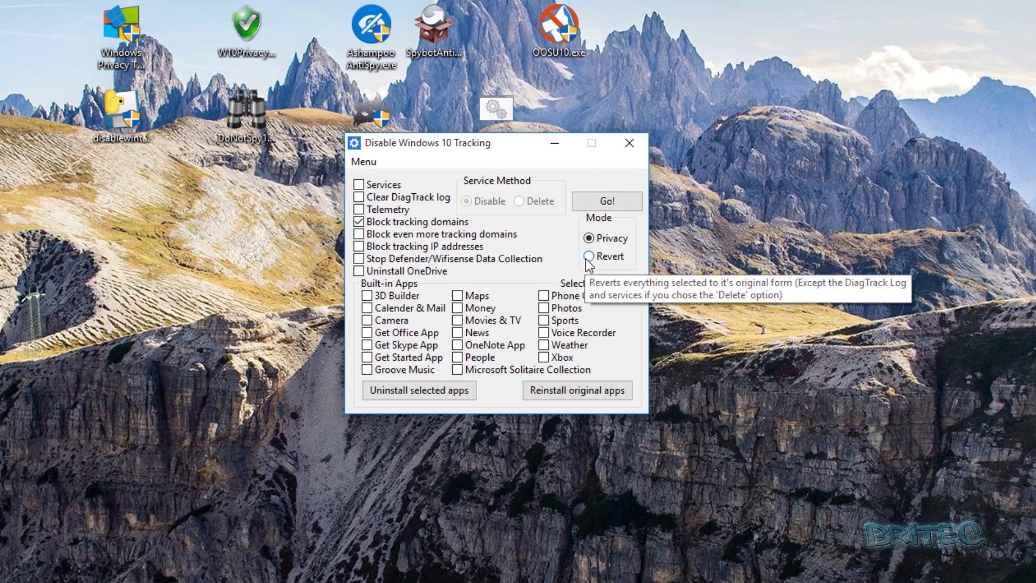
left_click(359, 209)
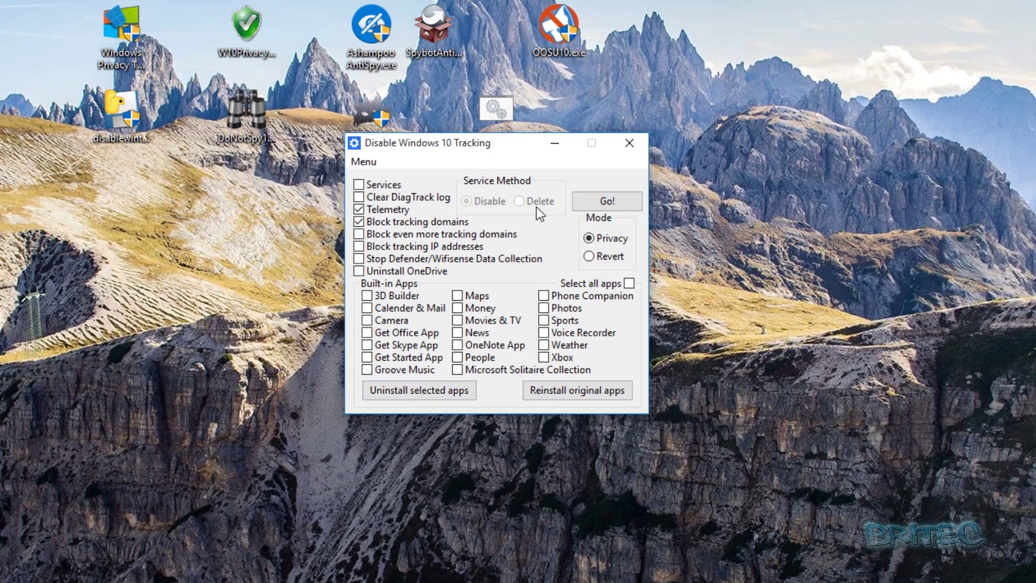
left_click(354, 144)
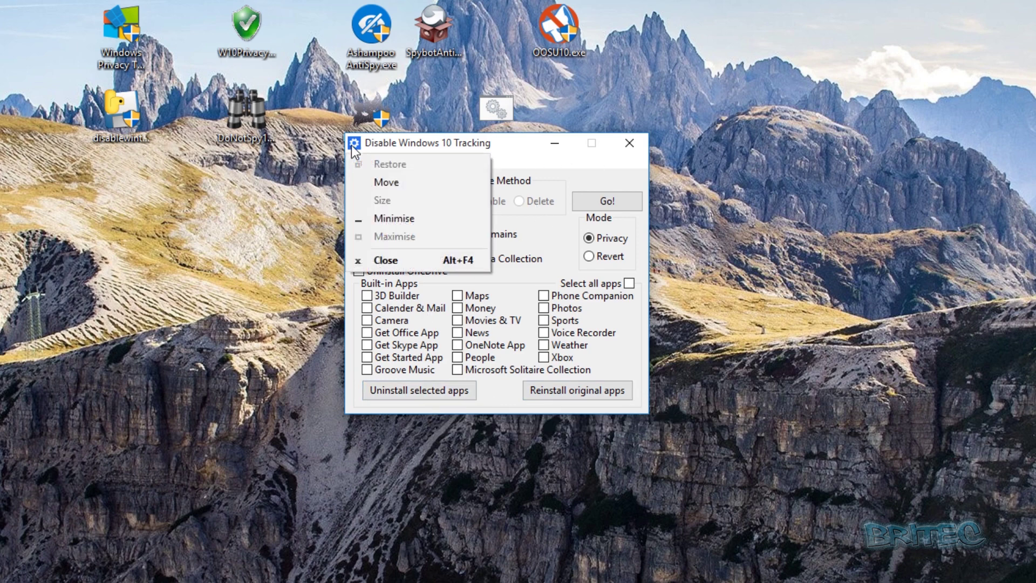
left_click(515, 415)
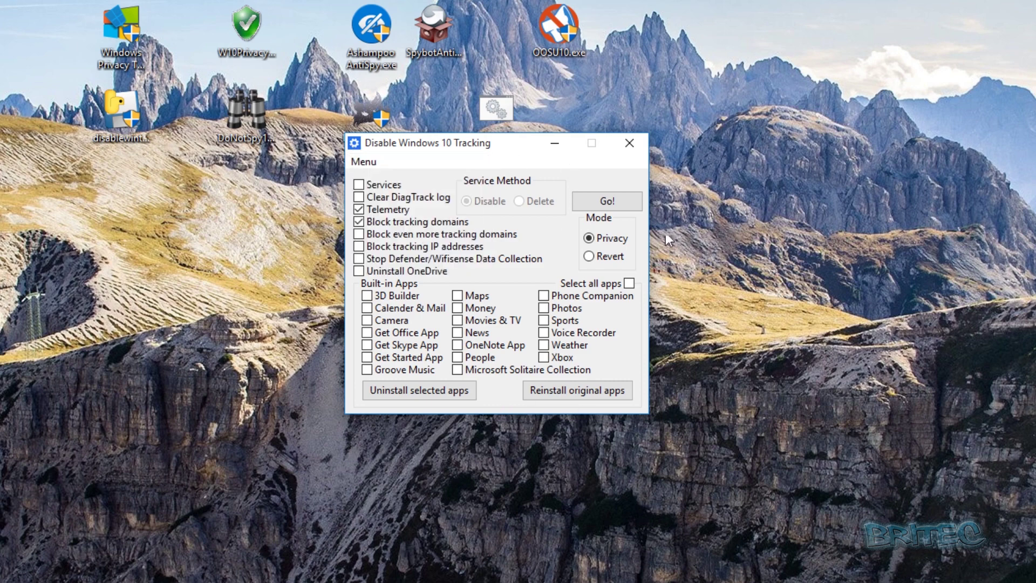
left_click(629, 143)
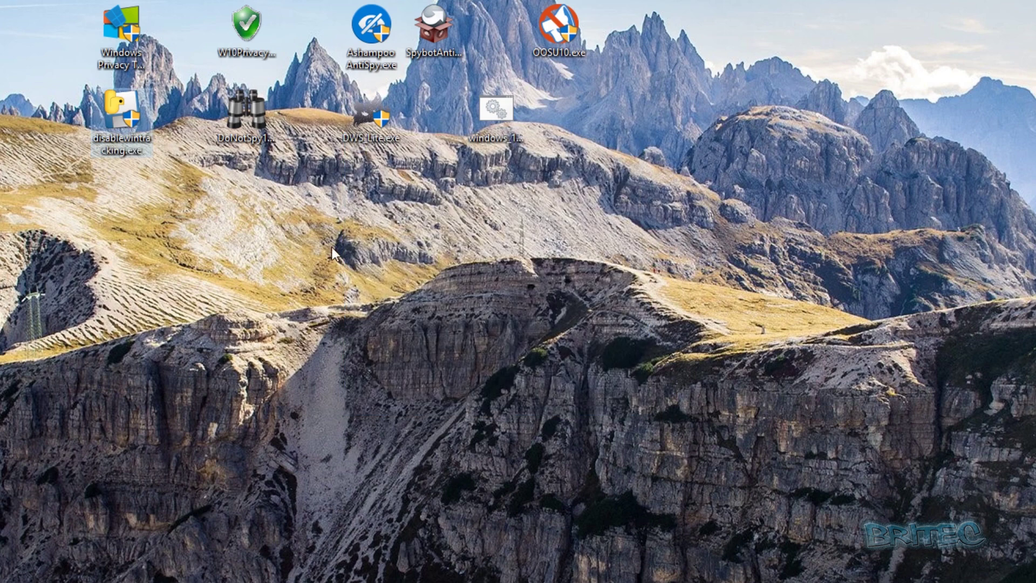
Run DoNotSpy10-1.0.0.2-Setup.exe as administrator despite the SmartScreen warning, and choose English as the setup language.
left_click(248, 115)
right_click(248, 115)
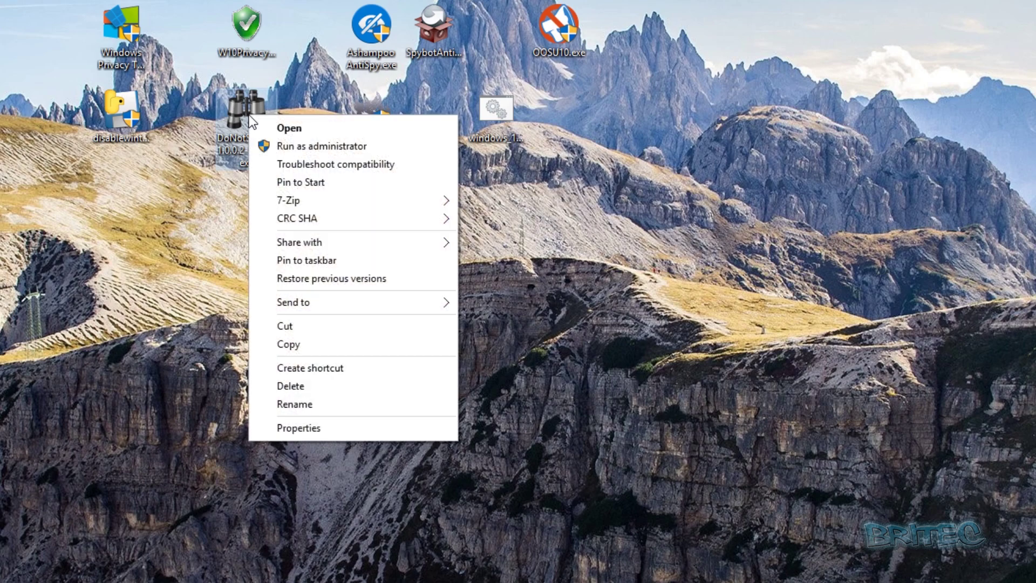
left_click(273, 141)
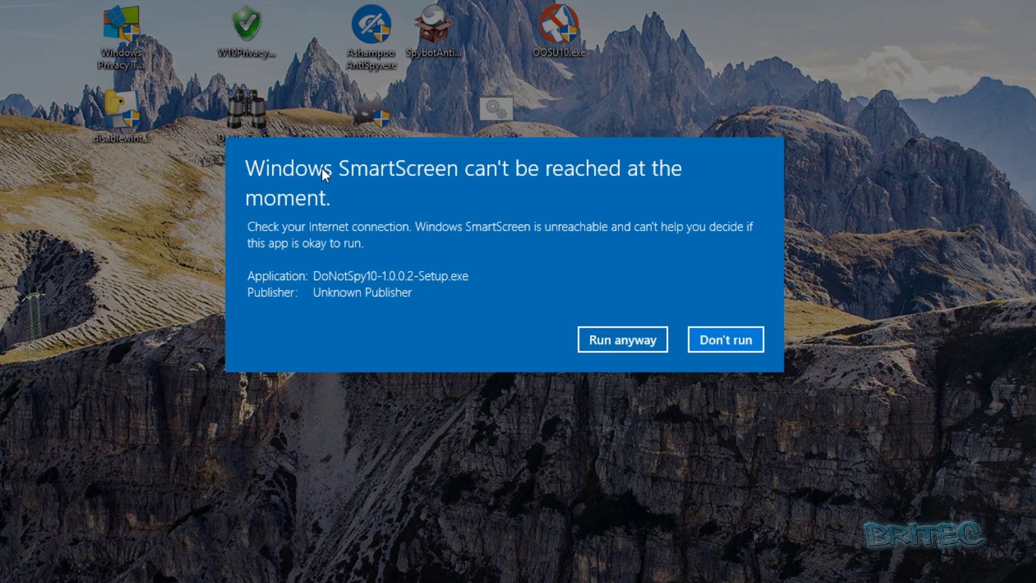
left_click(603, 339)
left_click(566, 296)
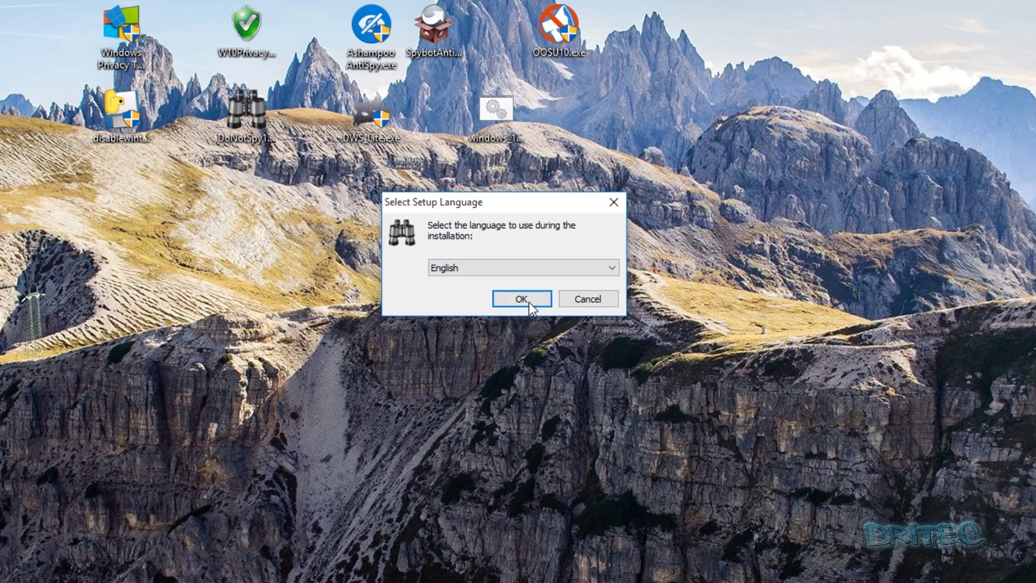
left_click(528, 302)
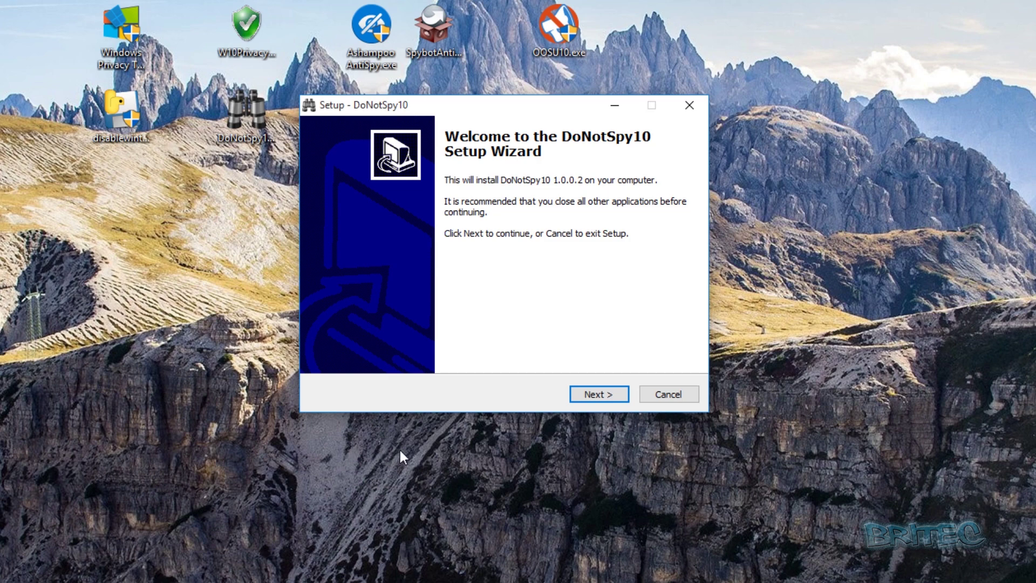
Check the DoNotSpy10 license text for the OpenCandy End User License Agreement, and accept the agreement.
left_click(603, 394)
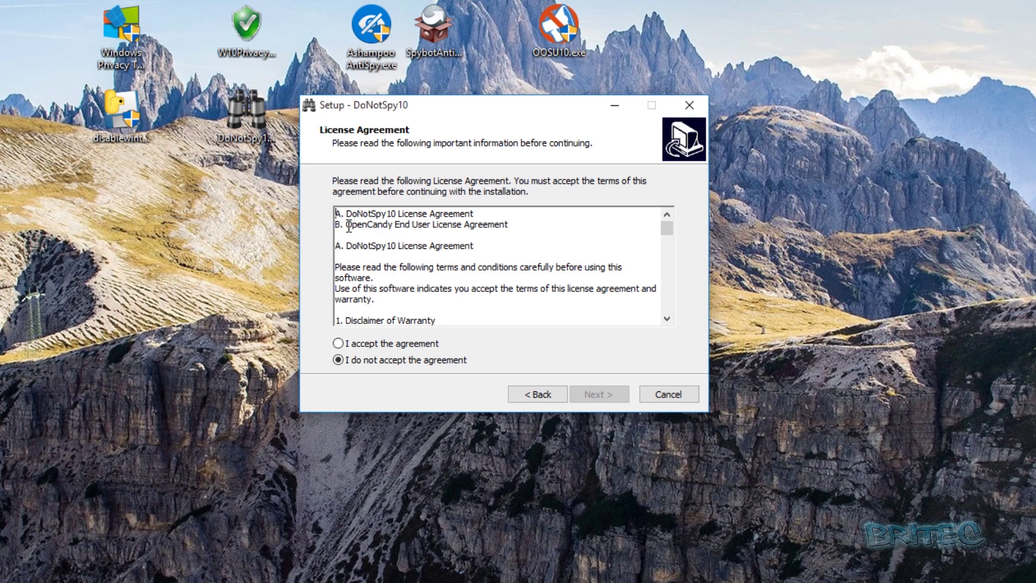
left_click_drag(341, 224, 516, 225)
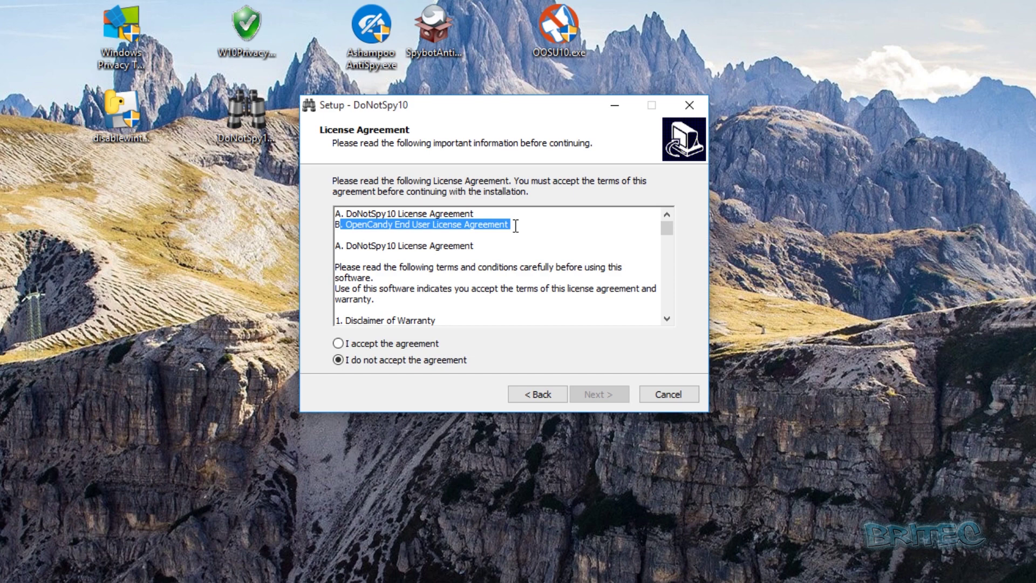
scroll(453, 310, "down", 3)
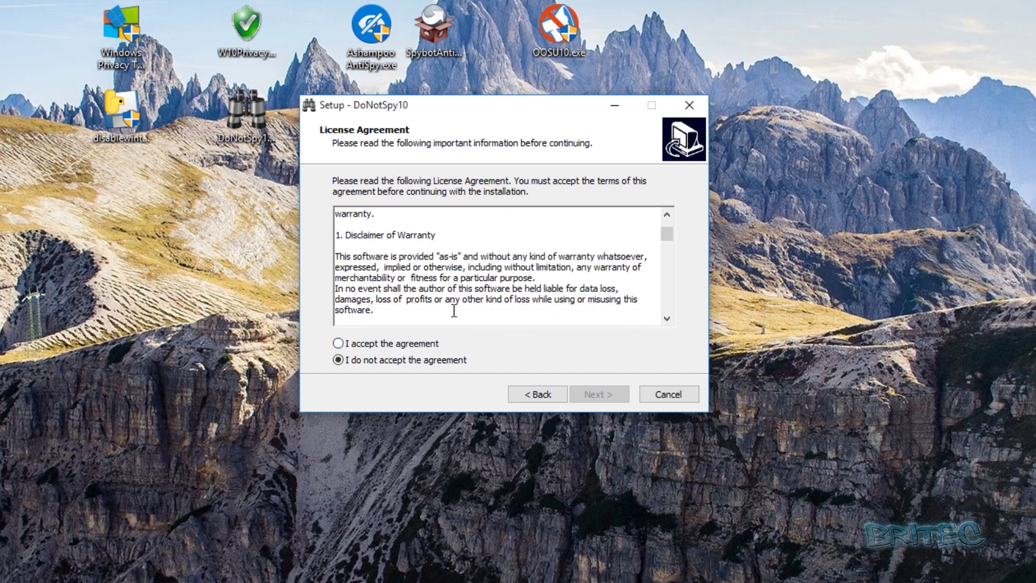
left_click(337, 344)
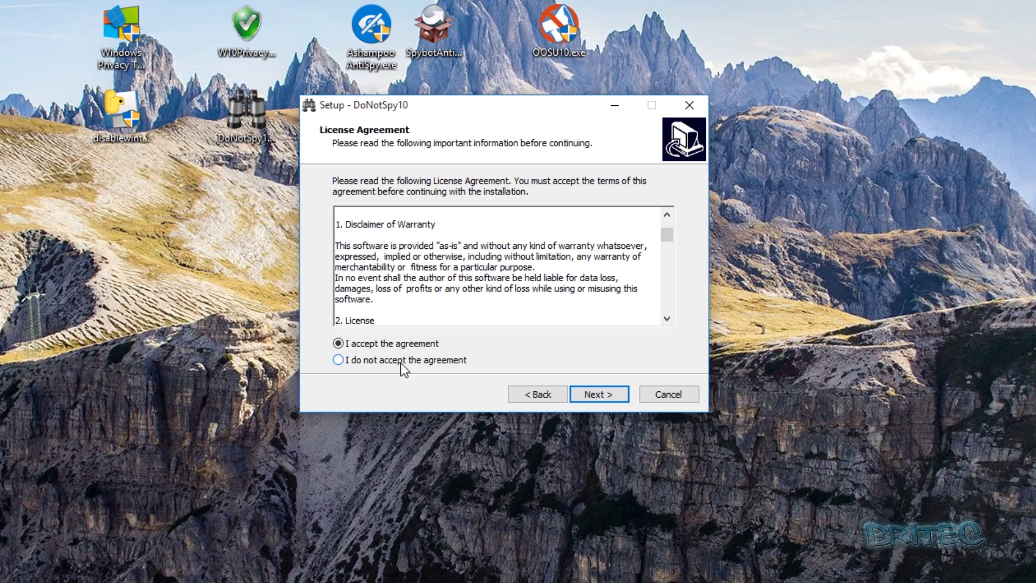
left_click(338, 359)
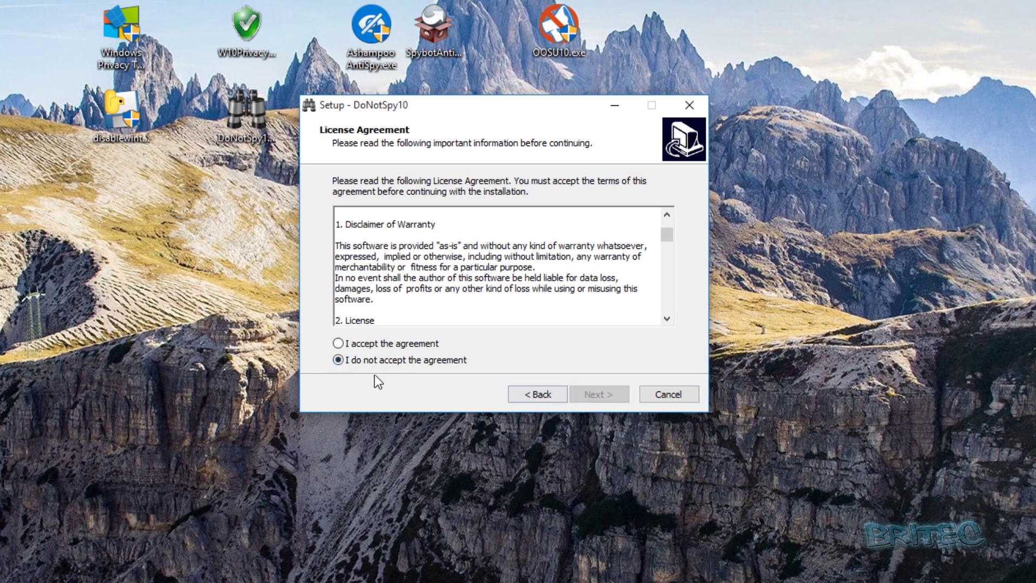
left_click(360, 346)
left_click(598, 394)
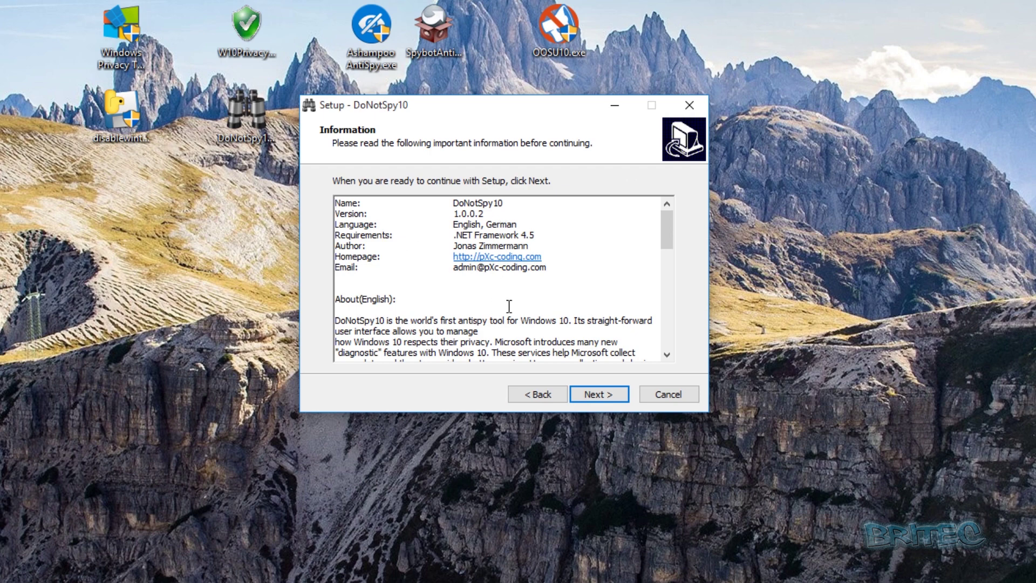
Keep the default DoNotSpy10 installation and Start Menu folders, and continue past the Dashlane offer.
mouse_move(669, 231)
left_mouse_down()
mouse_move(668, 331)
mouse_move(672, 212)
left_mouse_up()
left_click(604, 396)
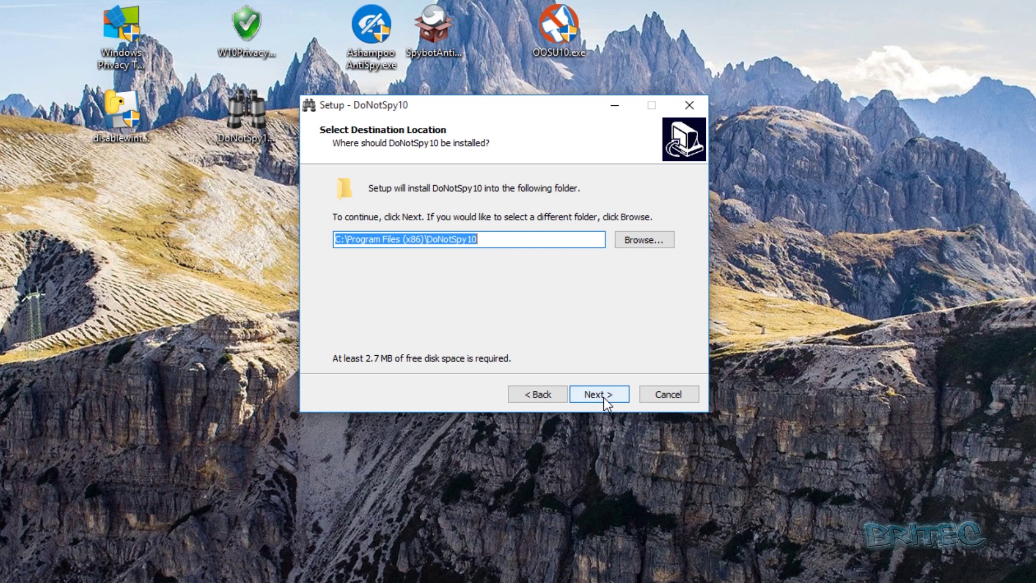
left_click(603, 395)
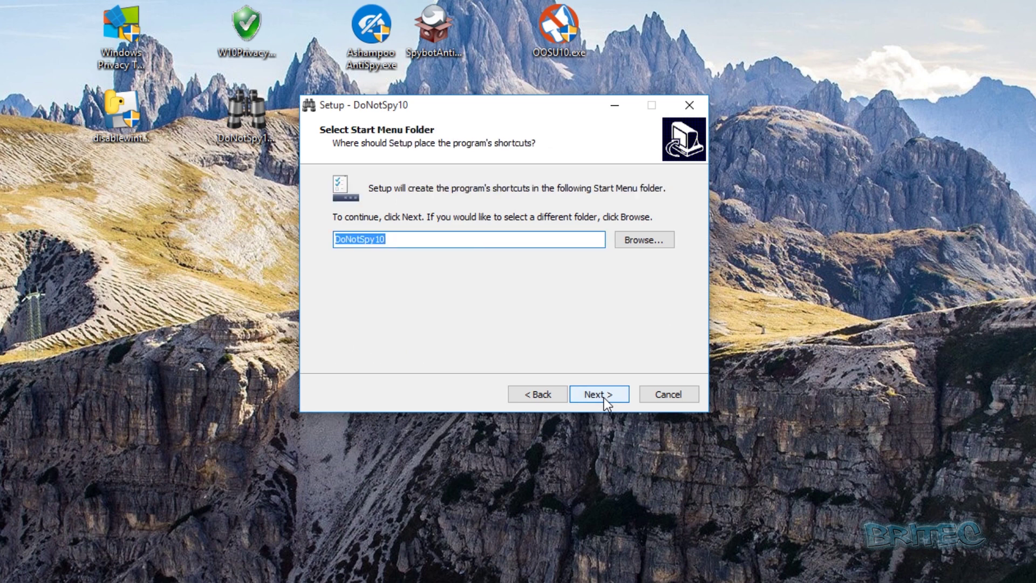
left_click(603, 395)
left_click(604, 396)
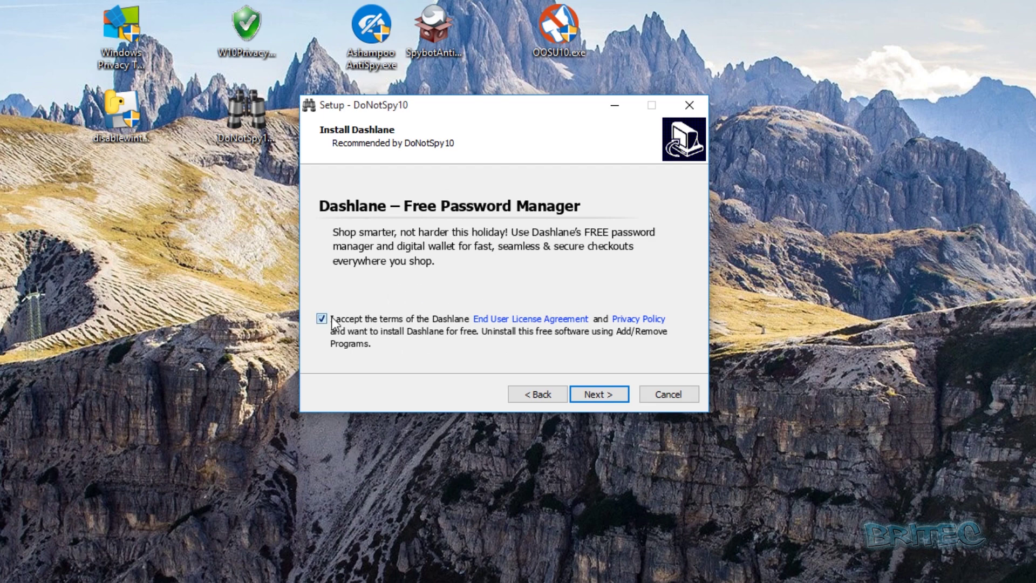
left_click(600, 395)
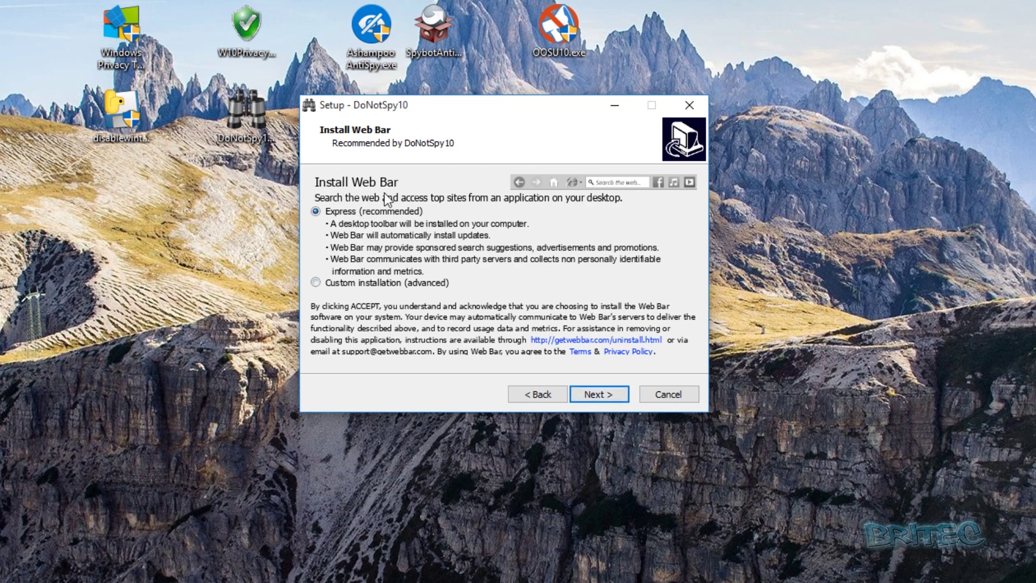
Choose custom installation for the Web Bar offer and decline installing Web Bar.
left_click(335, 285)
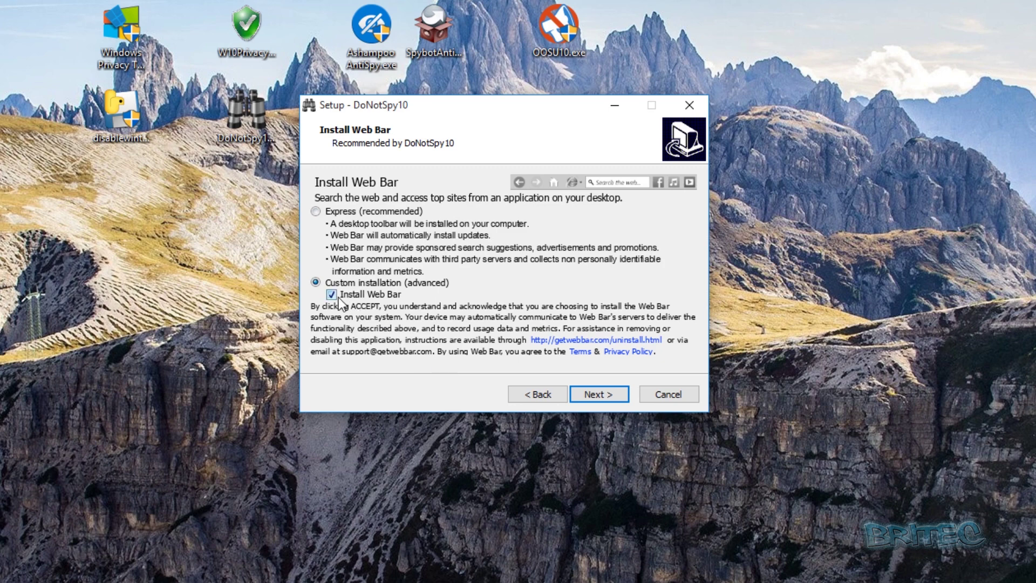
left_click(338, 295)
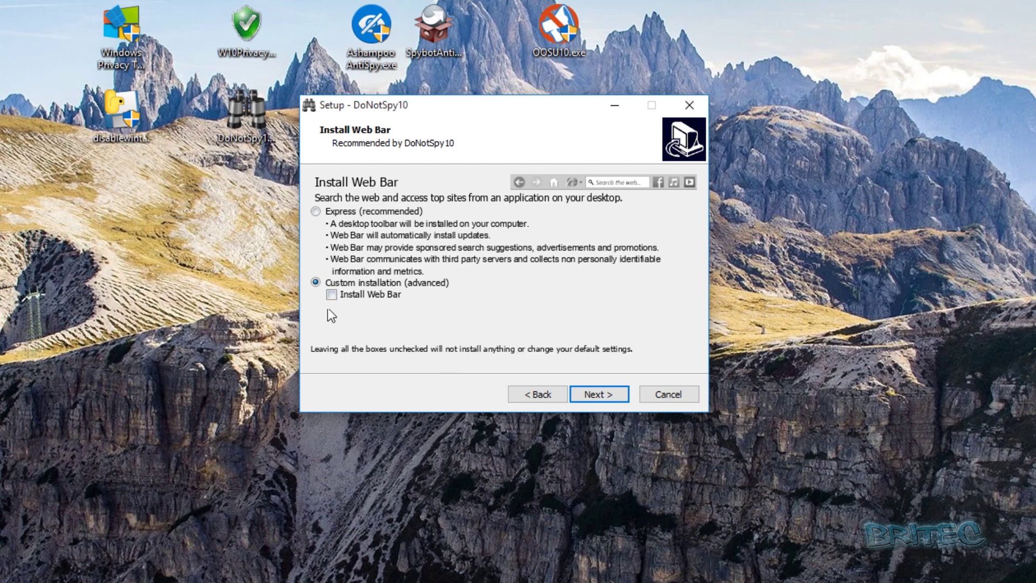
left_click(606, 399)
Install DoNotSpy10 and finish setup with the launch option kept, allowing DoNotSpy10.exe to make changes.
left_click(599, 394)
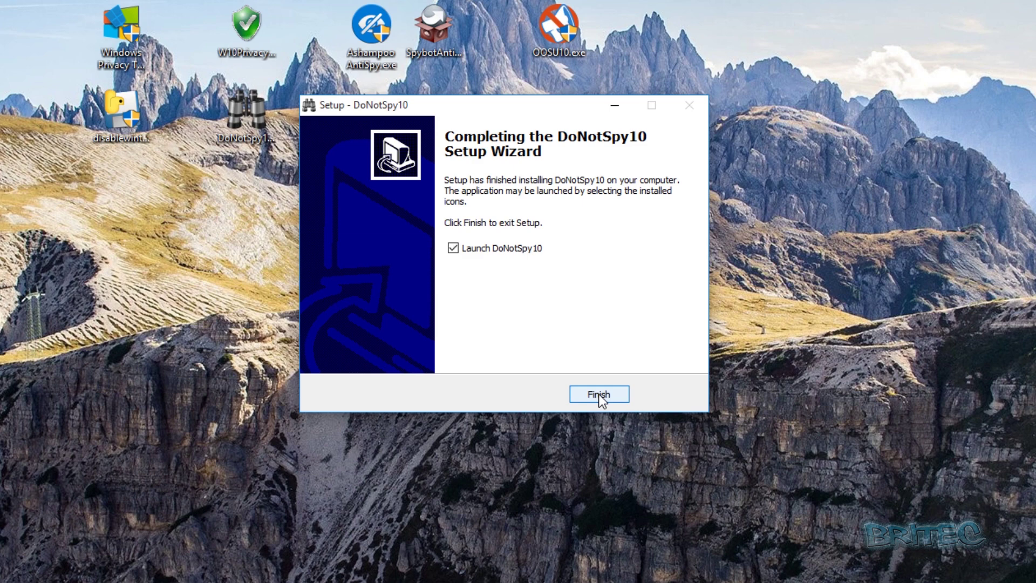
left_click(599, 394)
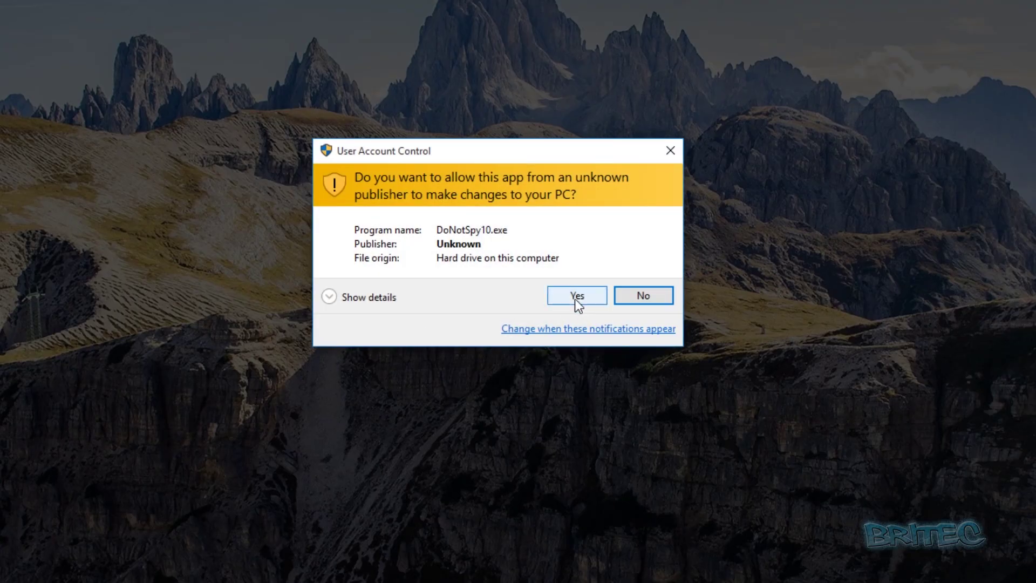
left_click(575, 299)
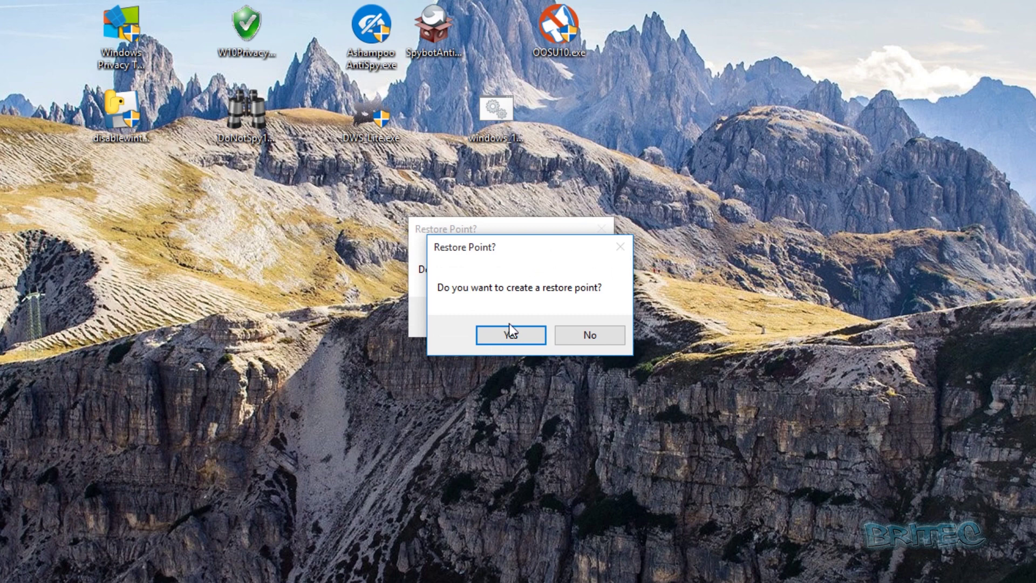
Decline creating a restore point, review the full list of DoNotSpy10 tweaks, and close both instances of the program.
left_click(584, 340)
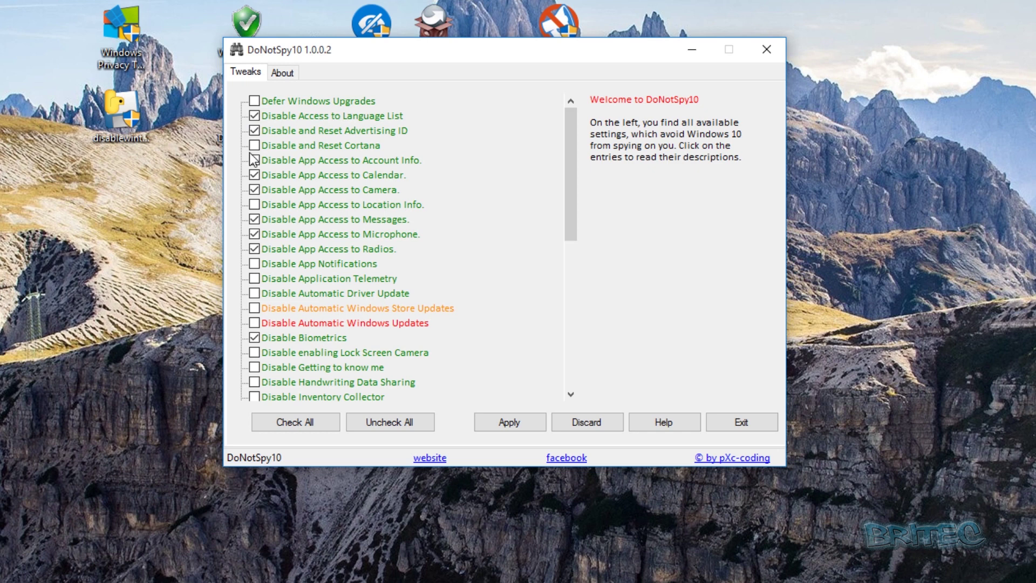
scroll(496, 210, "down", 7)
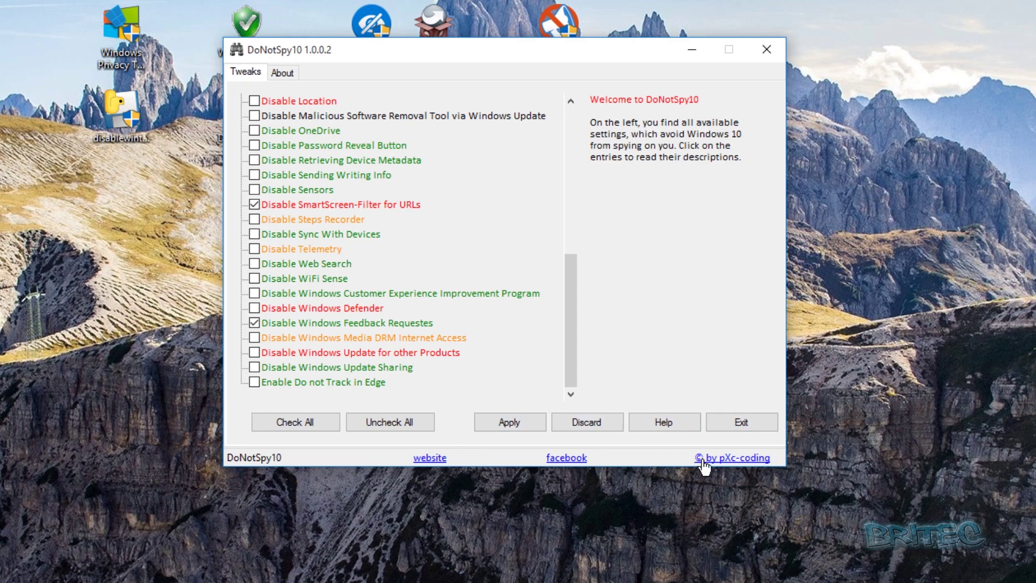
left_click(766, 50)
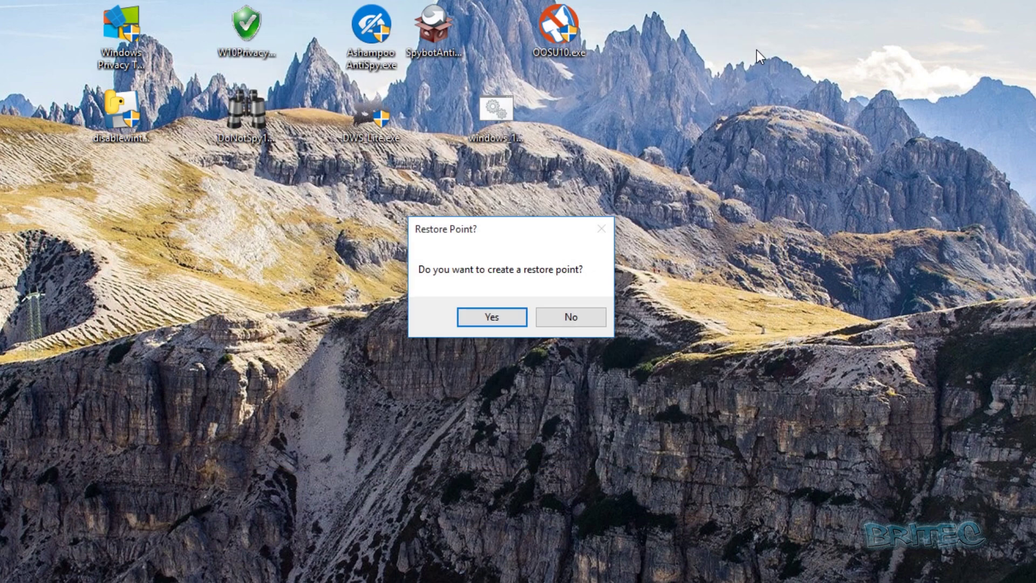
left_click(571, 316)
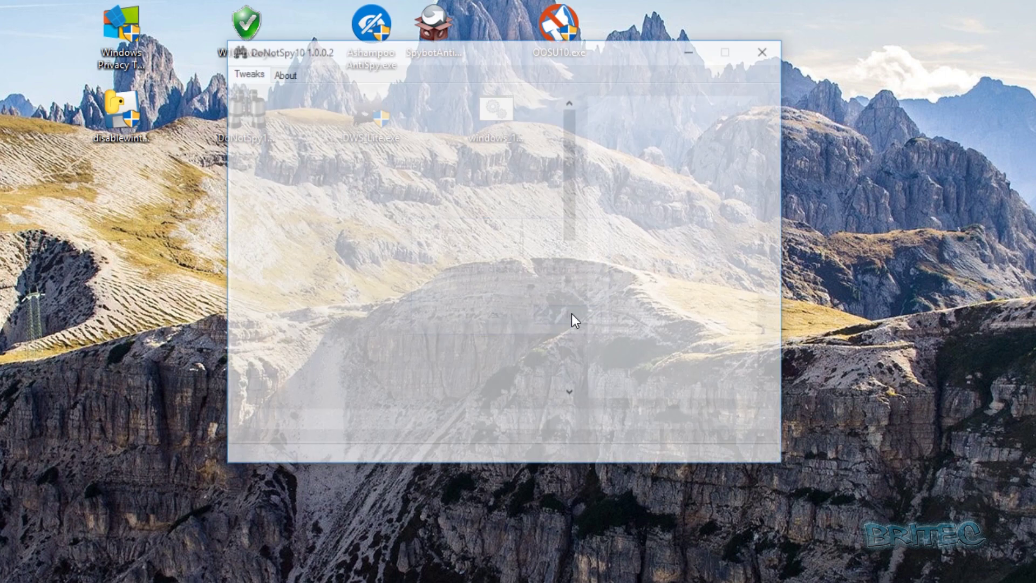
left_click(766, 49)
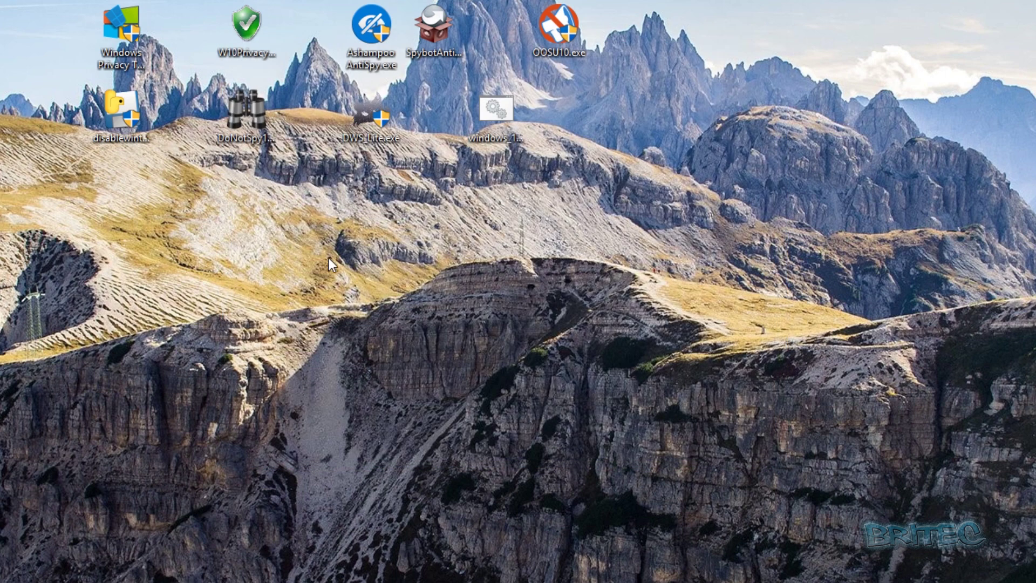
Launch DWS Lite from the desktop, allow it to make changes, and decline downloading build 637.
double_click(368, 112)
left_click(565, 290)
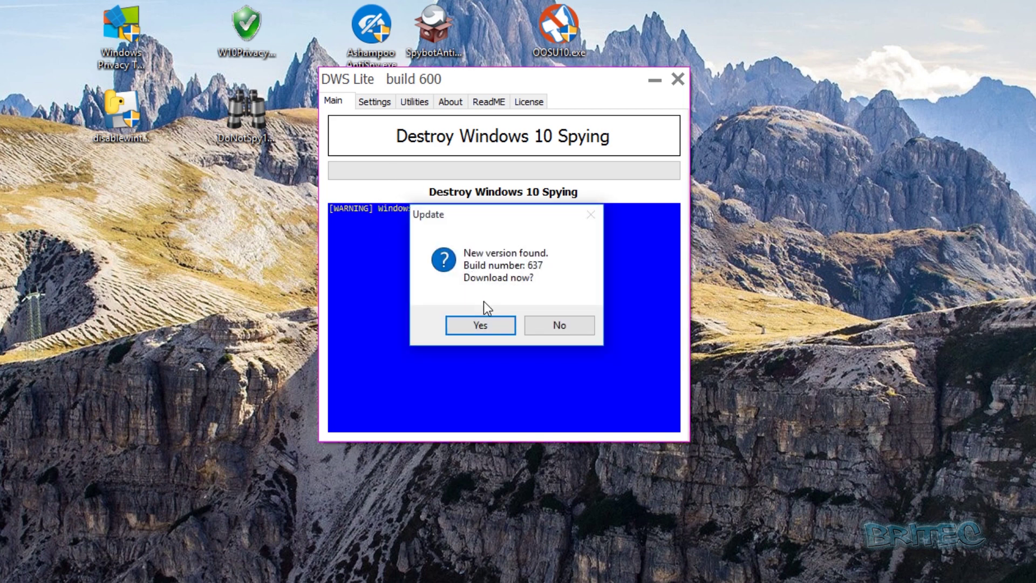
left_click(563, 331)
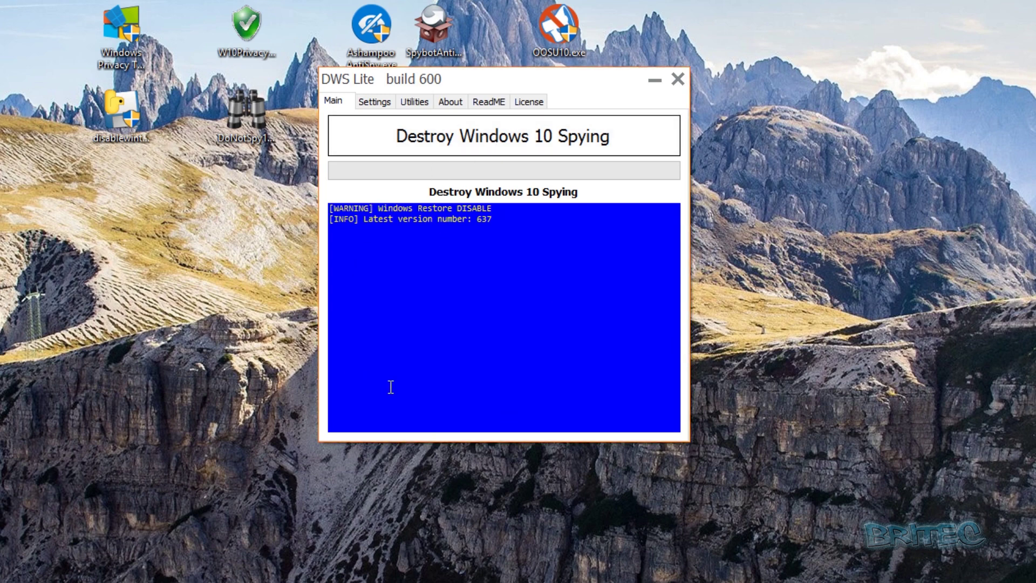
Enable professional mode in the DWS Lite settings.
left_click(385, 104)
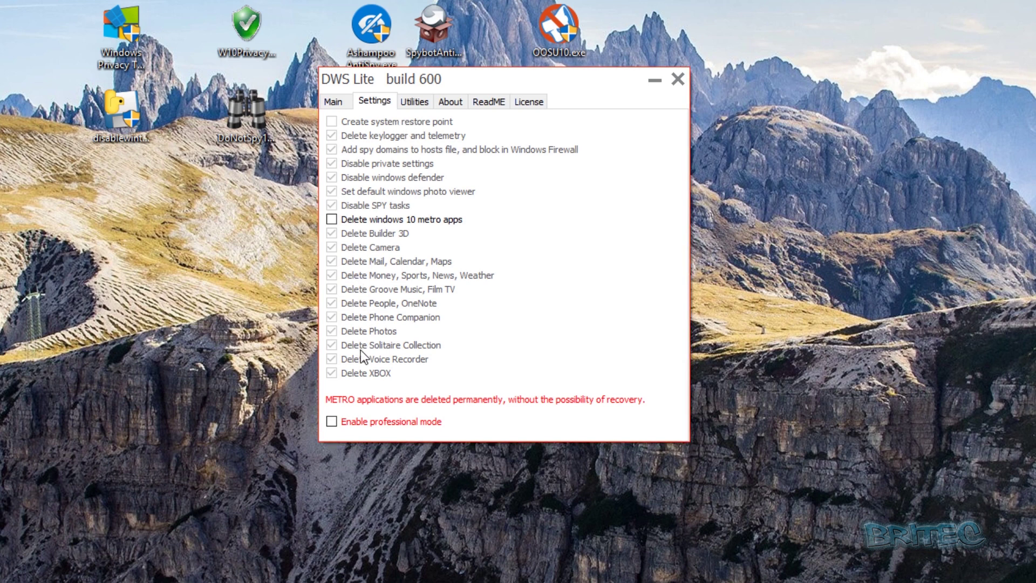
left_click(331, 422)
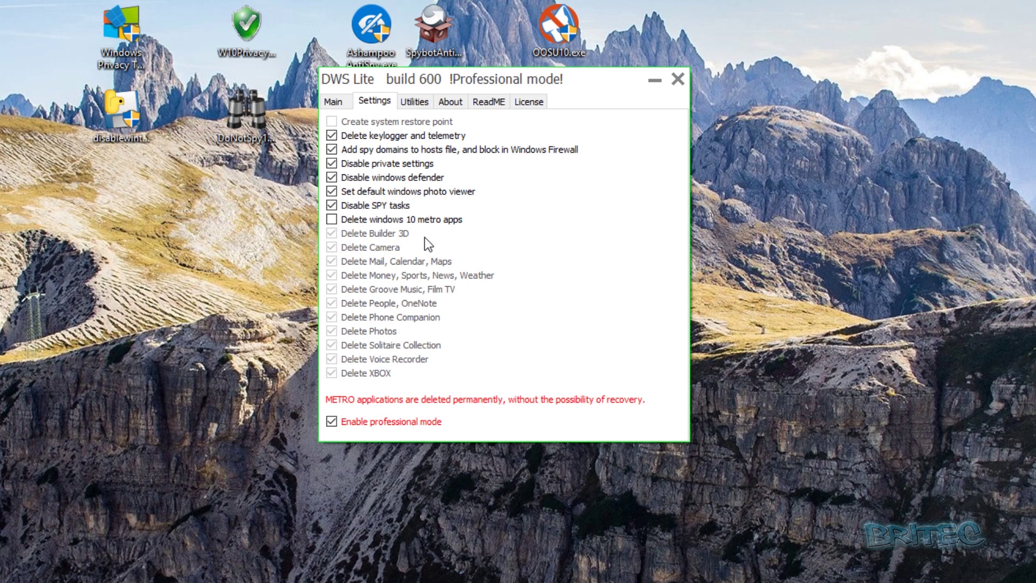
Review the DWS Lite utilities, about, readme and license information, and close the program without running Destroy Windows 10 Spying.
left_click(425, 104)
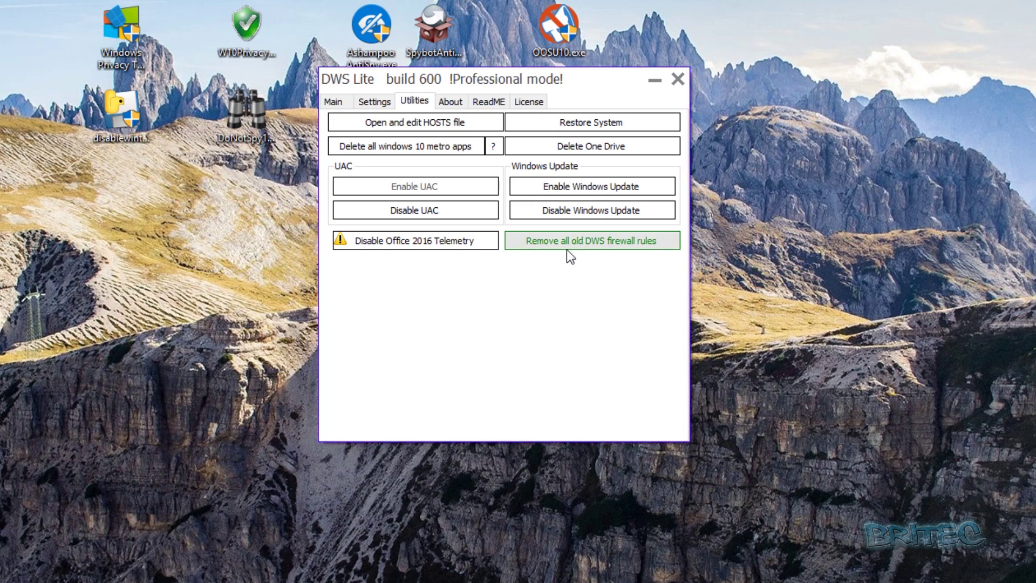
left_click(463, 102)
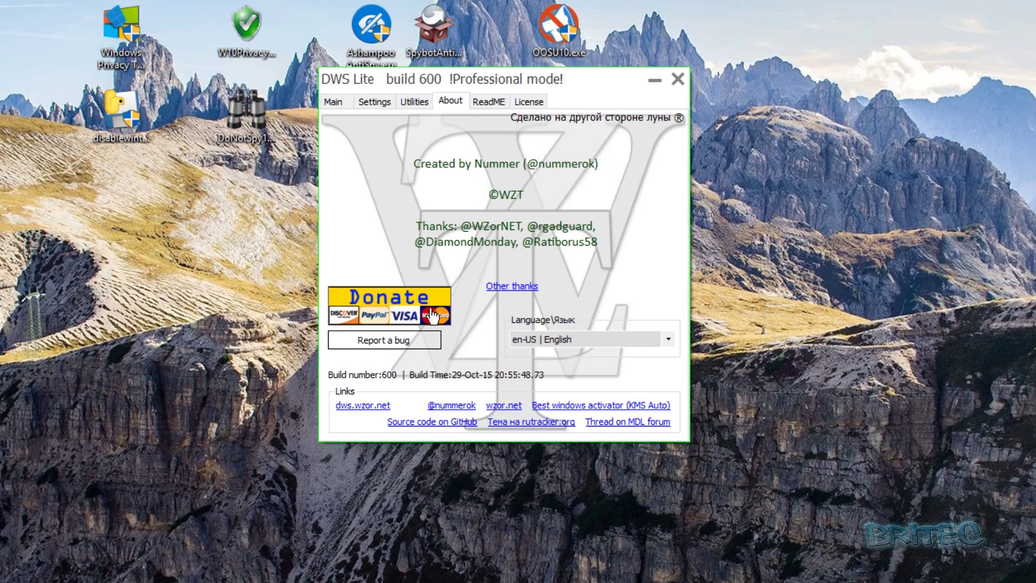
left_click(489, 101)
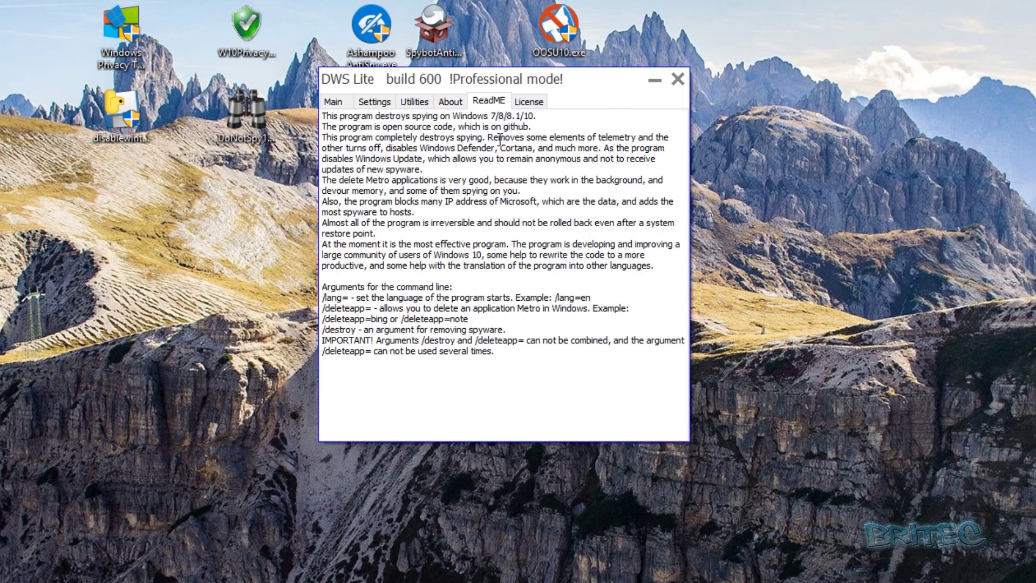
left_click(528, 100)
left_click(339, 102)
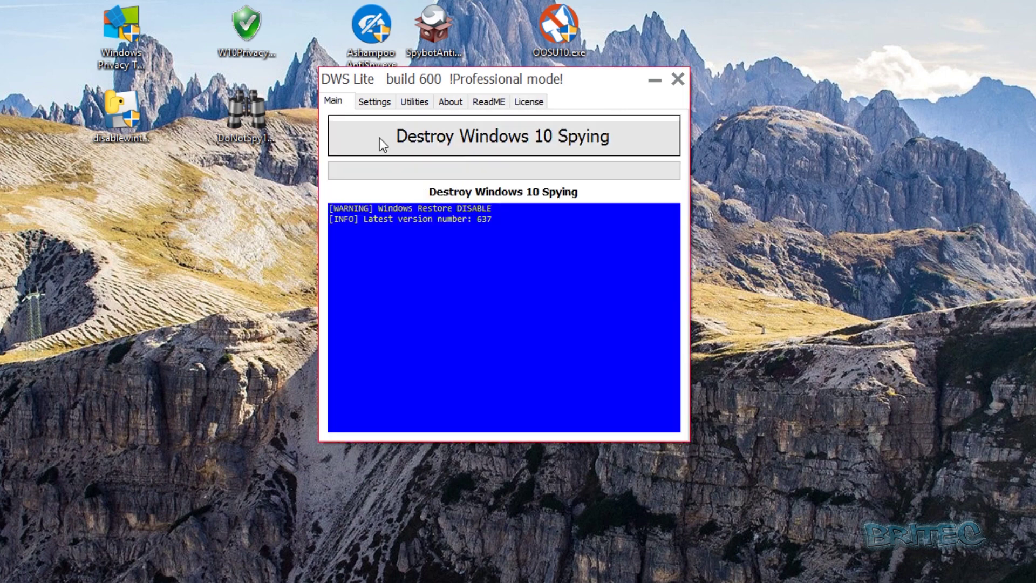
left_click(681, 81)
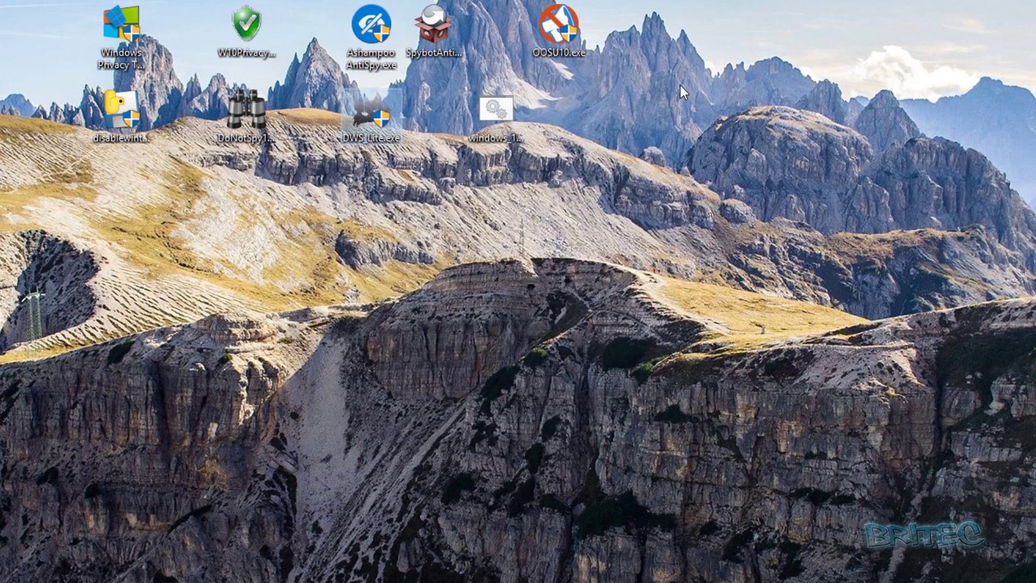
Open windows_10_privacy_and_shit.bat for editing in Notepad and read through its commands to the end, including the OneDrive and hosts file sections.
right_click(499, 112)
left_click(538, 142)
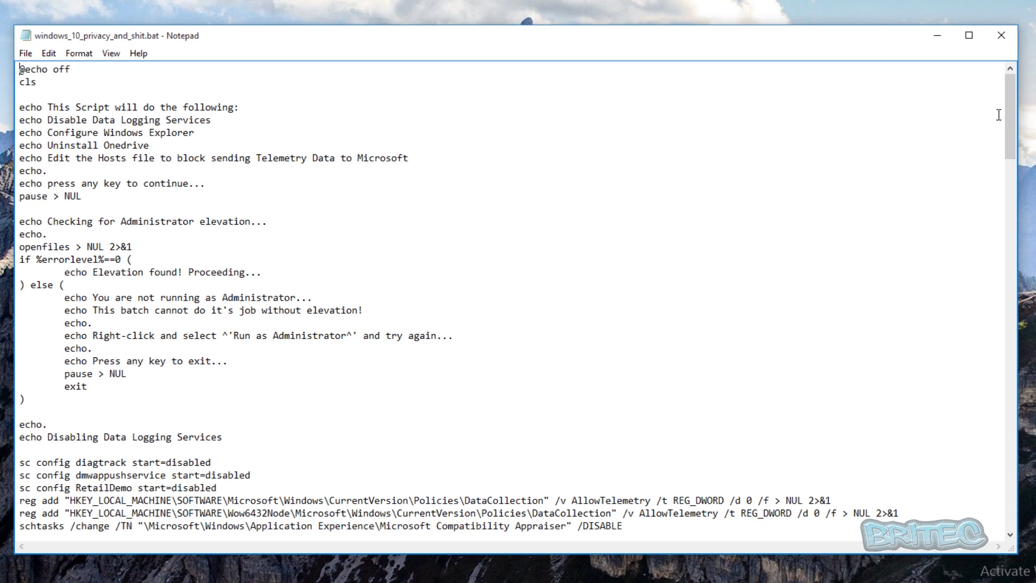
left_click_drag(1012, 107, 1014, 177)
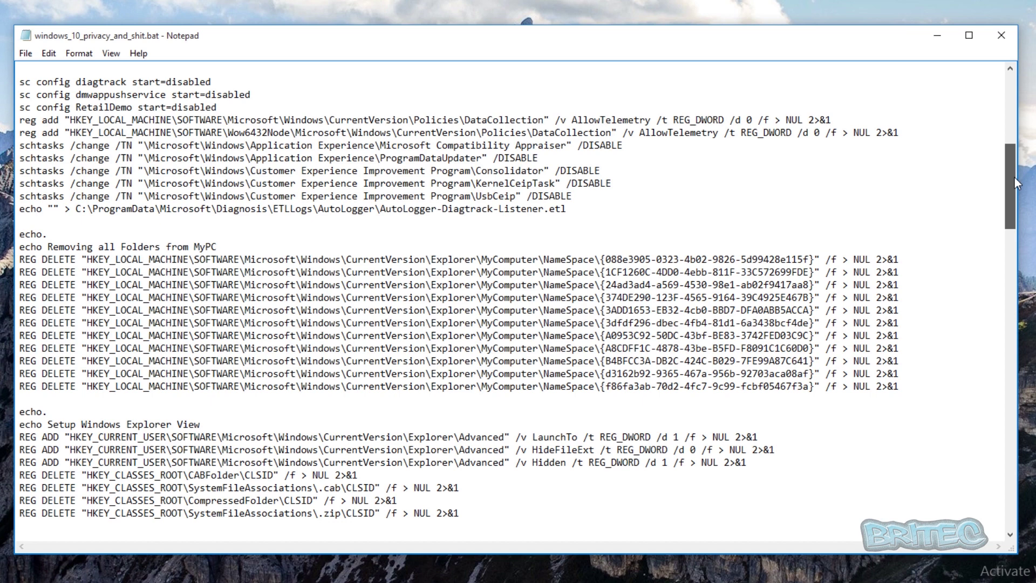
left_click_drag(1014, 178, 1021, 222)
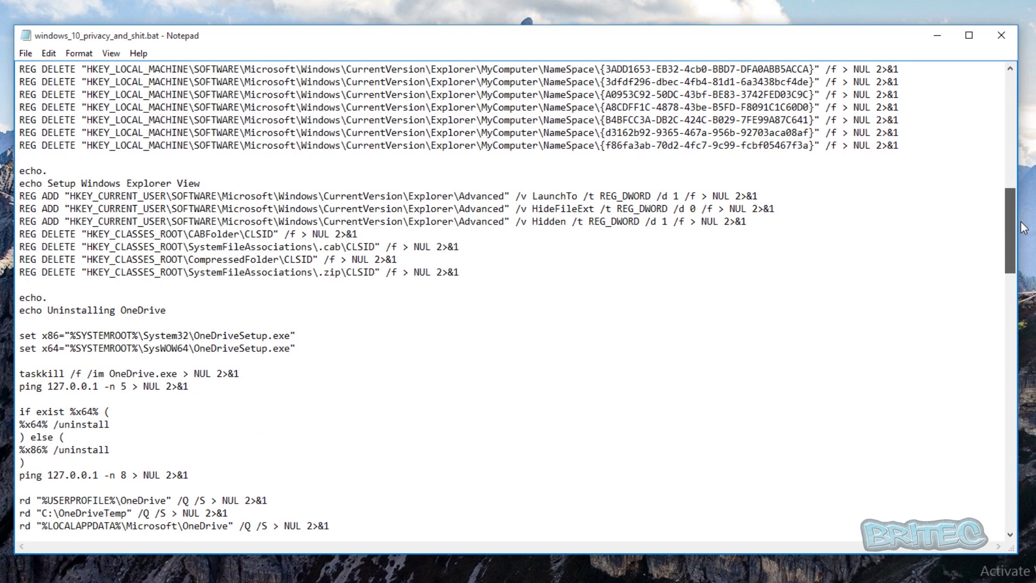
left_click_drag(1024, 229, 1025, 250)
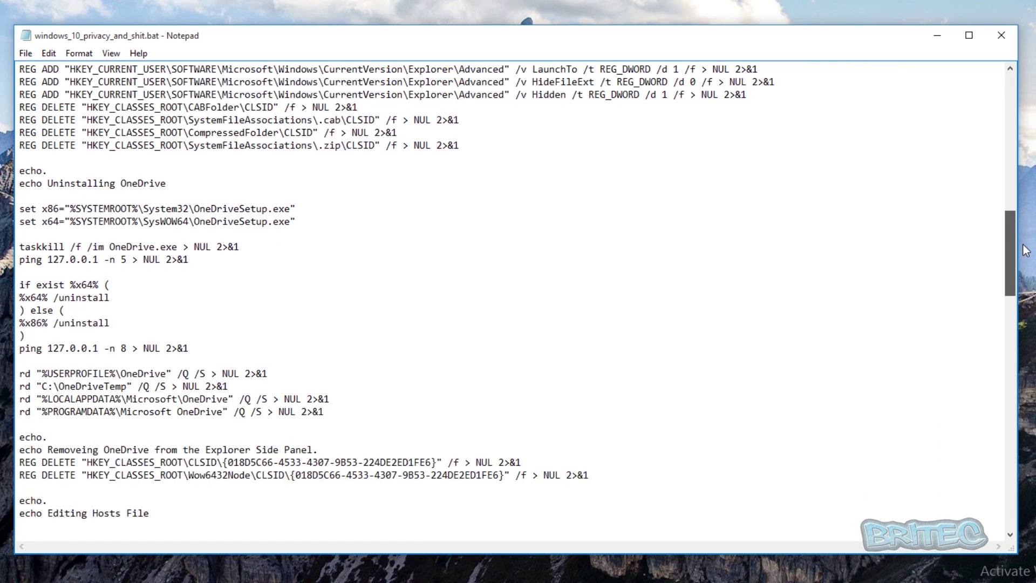
left_click_drag(1025, 250, 1026, 343)
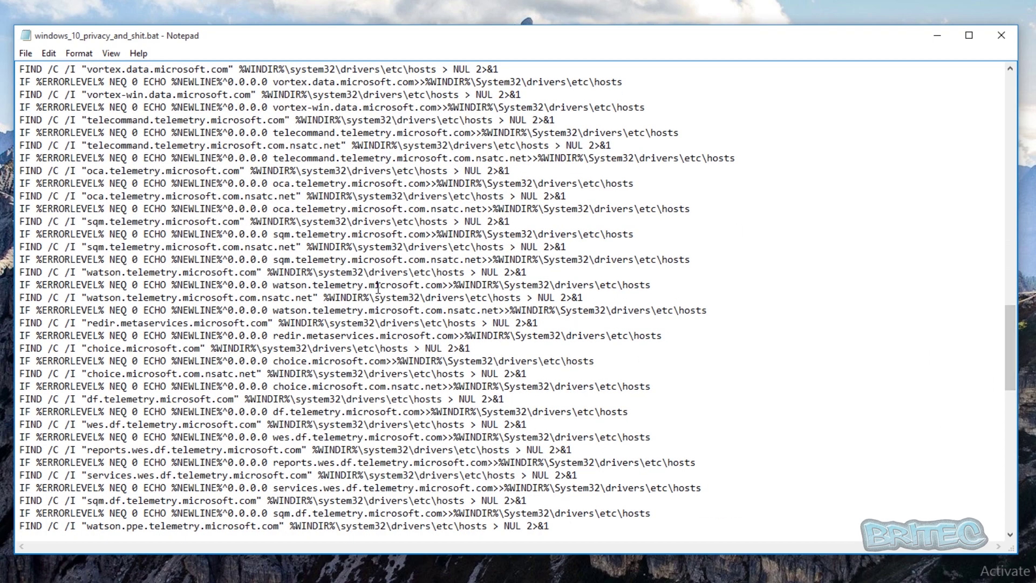
scroll(467, 333, "down", 4)
scroll(467, 332, "down", 4)
scroll(467, 335, "down", 12)
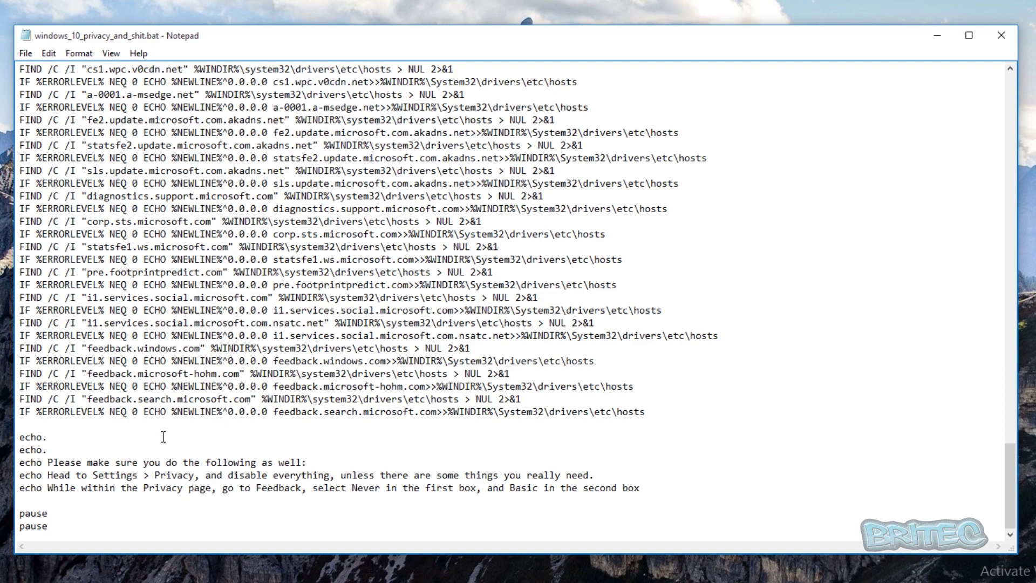
Reexamine the script from its opening summary through the data logging and MyPC folder commands, and close the file.
scroll(169, 435, "up", 20)
scroll(204, 432, "up", 20)
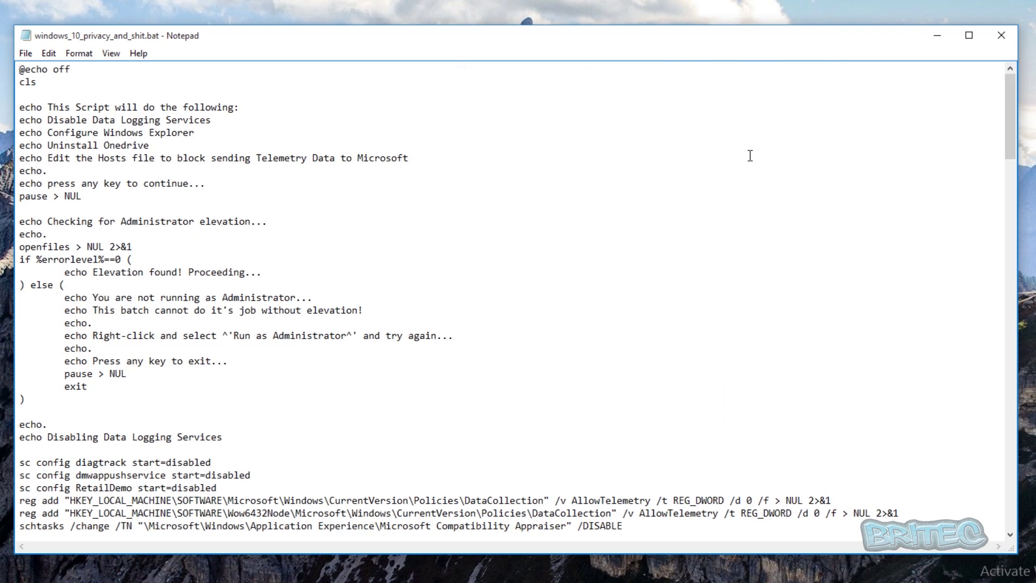
scroll(254, 331, "down", 5)
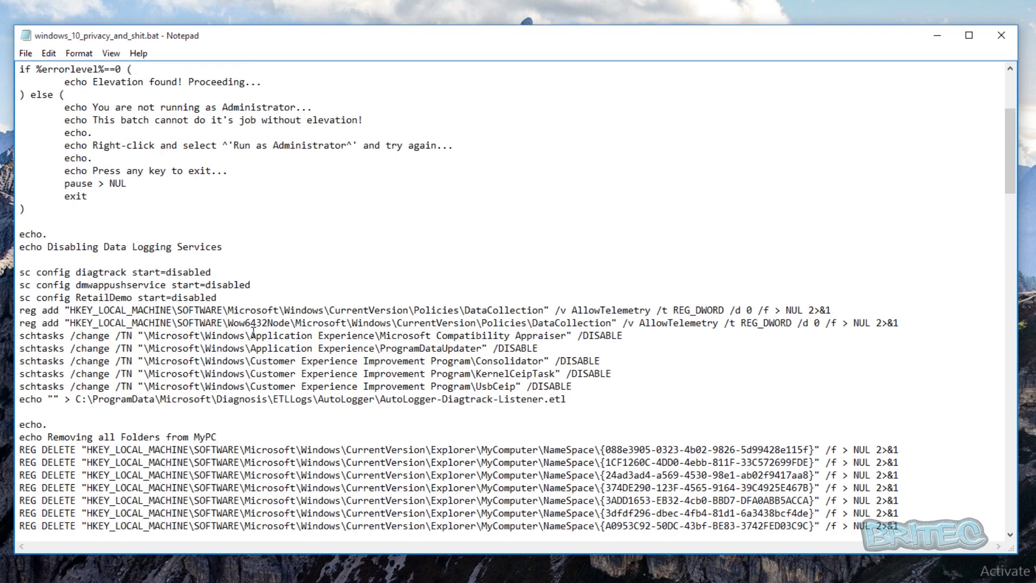
scroll(253, 331, "down", 4)
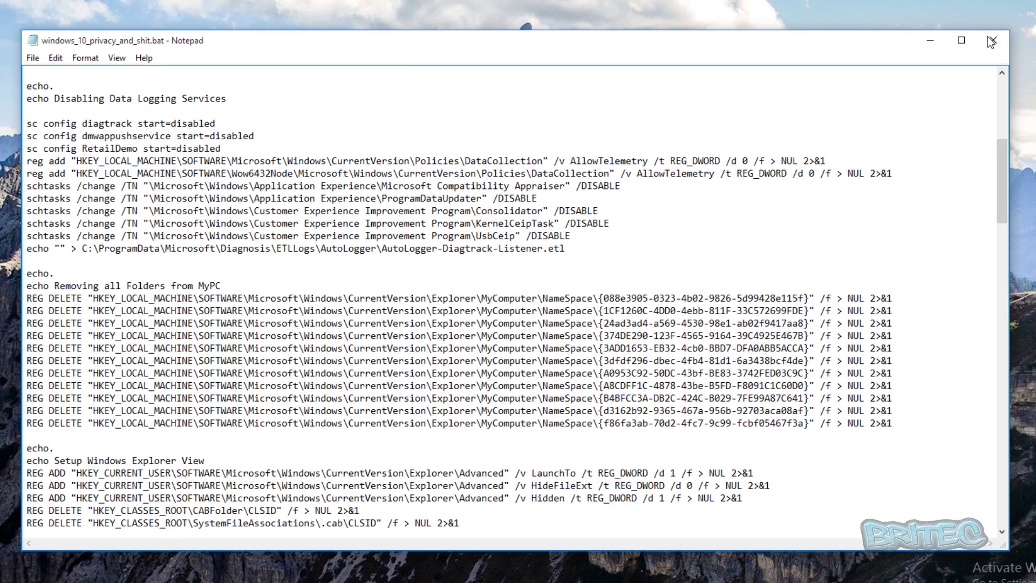
left_click(990, 42)
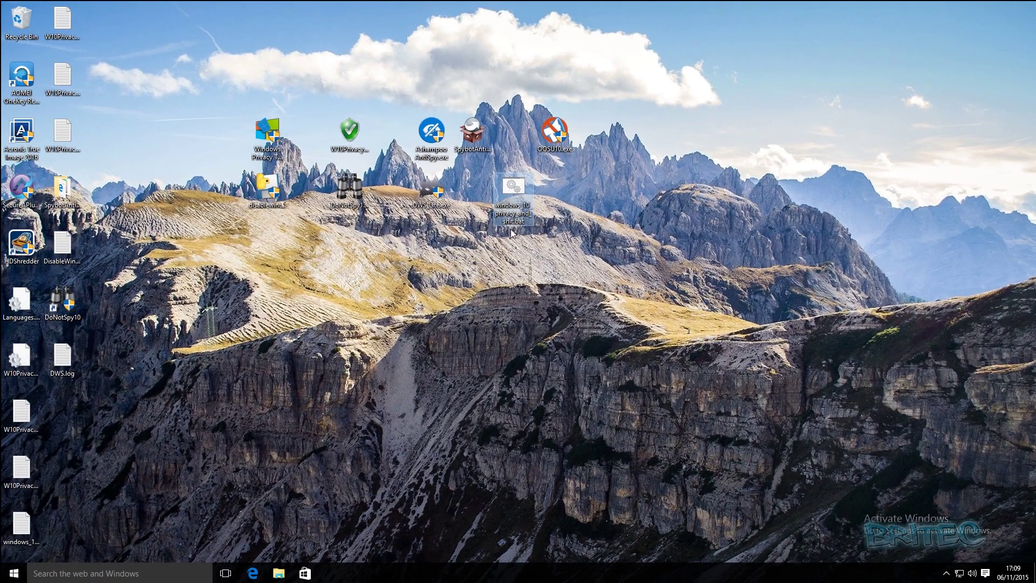